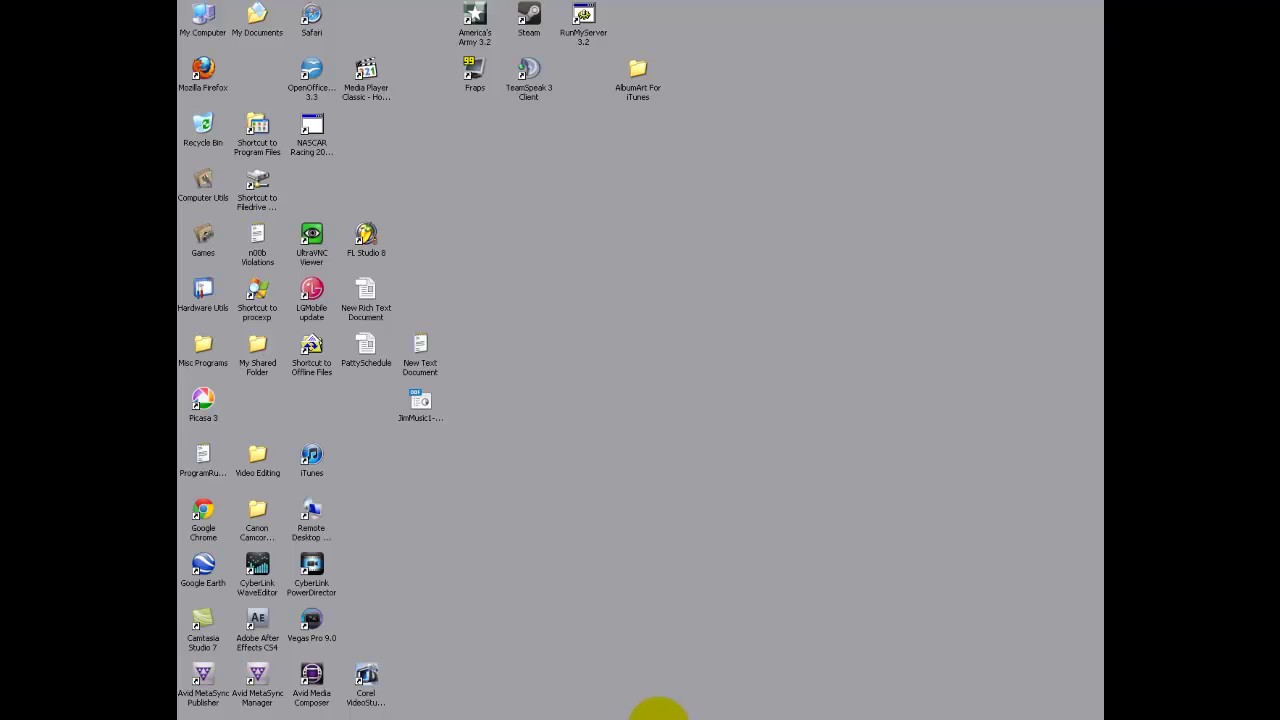
# Switch to the Vegas Pro project, view the frames at the Reflect, Sky and Shadow markers, and return to the timeline start
pyautogui.click(583, 712)
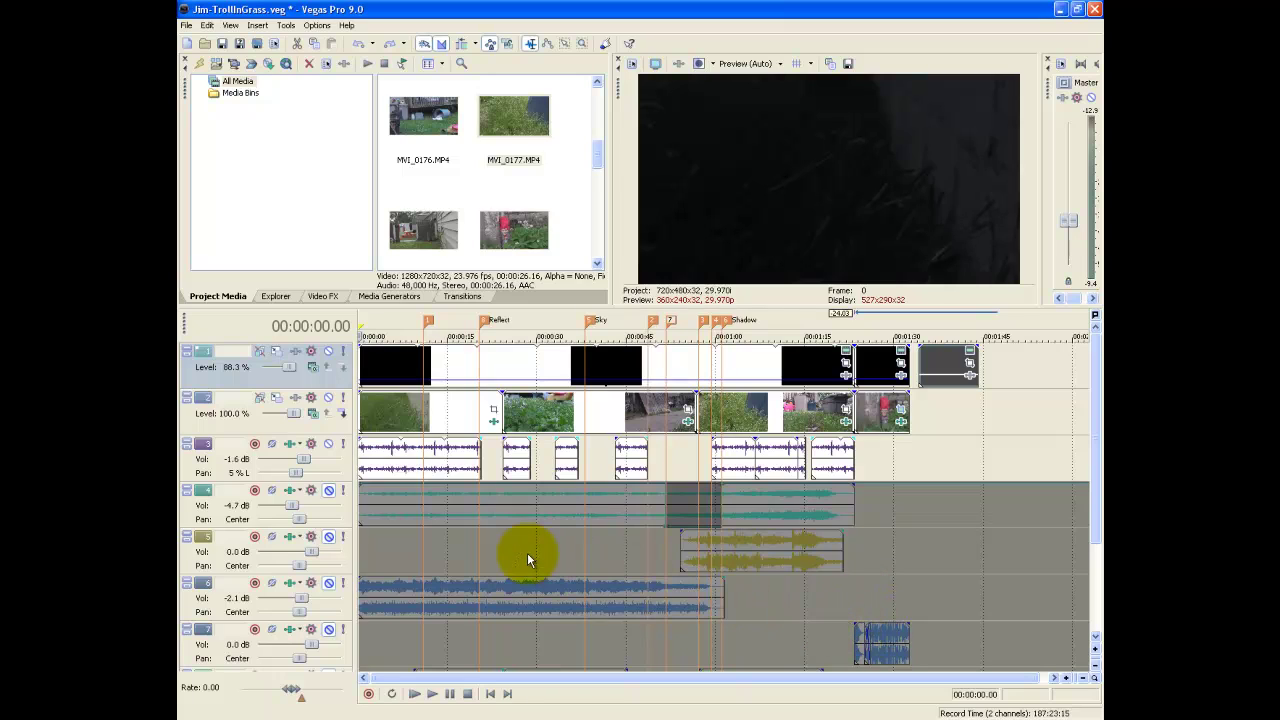
pyautogui.click(479, 532)
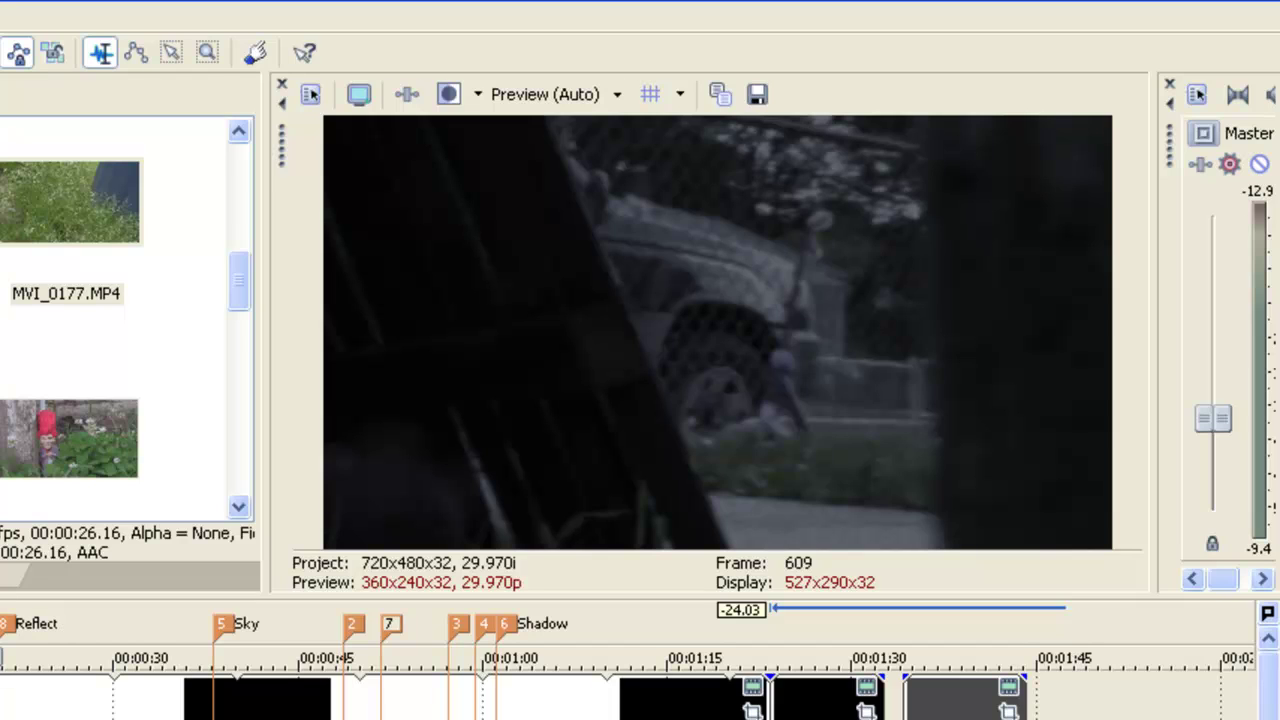
pyautogui.press('5')
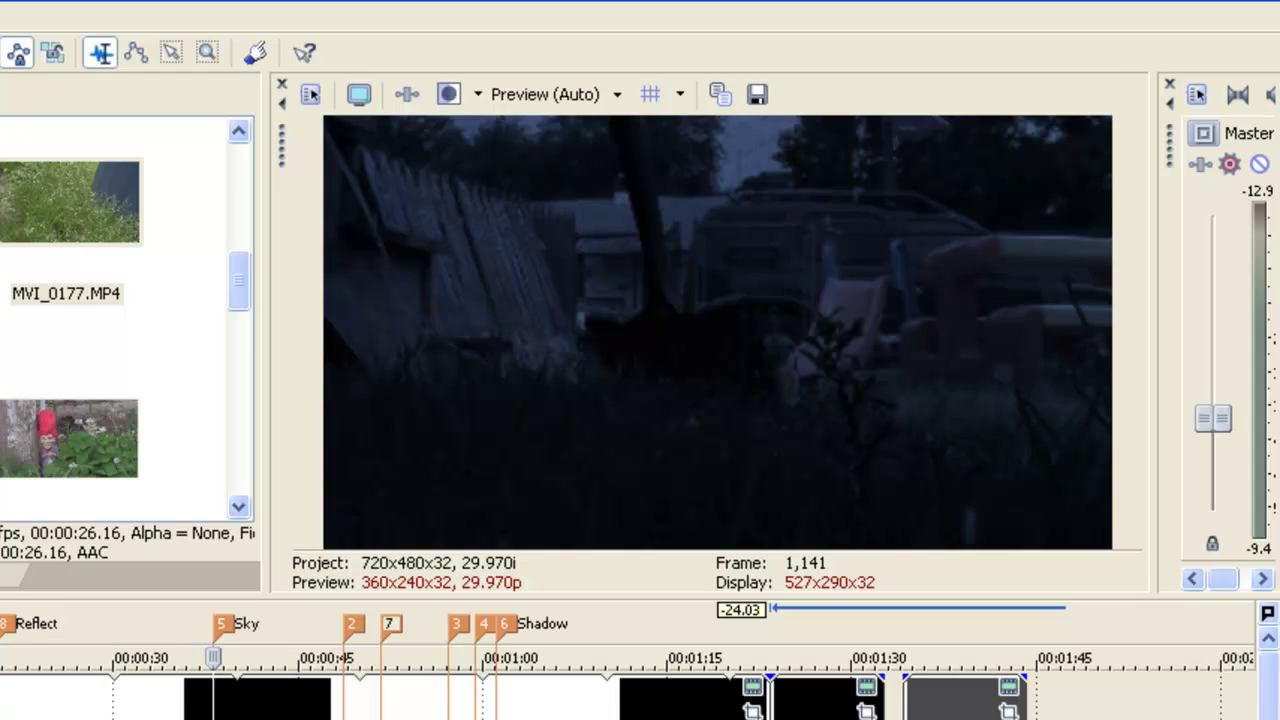
pyautogui.press('6')
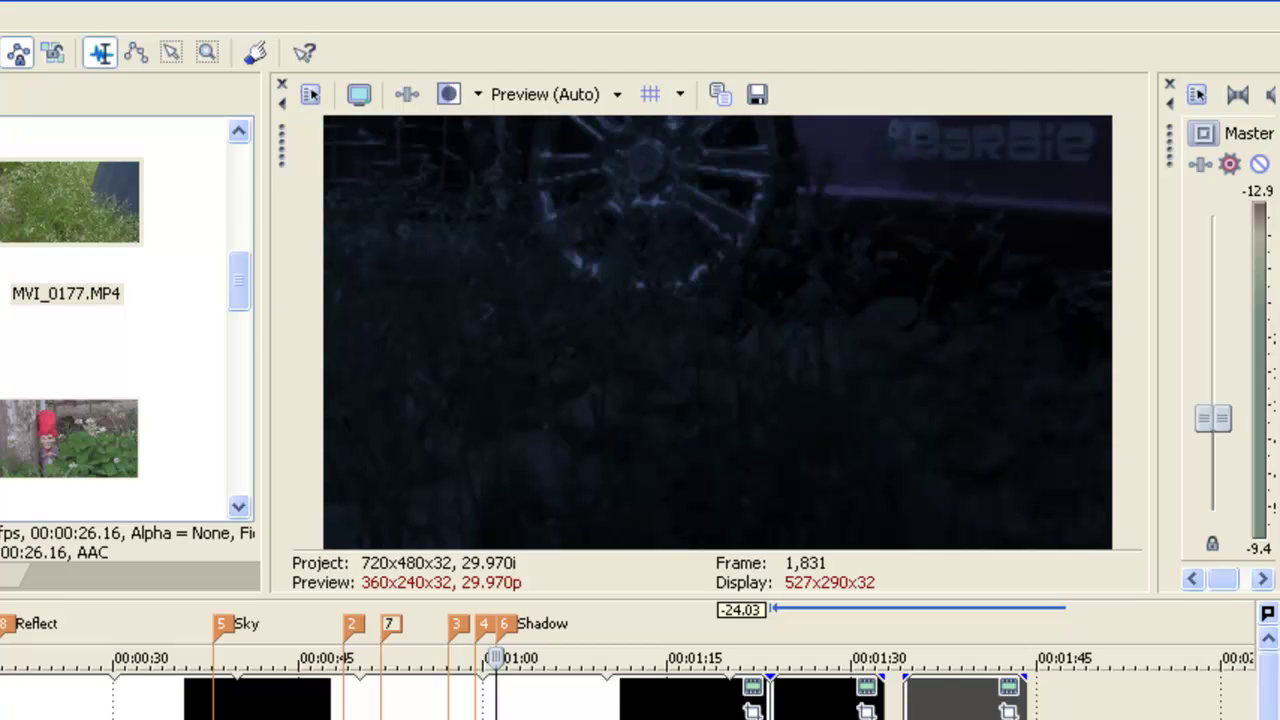
pyautogui.press('Home')
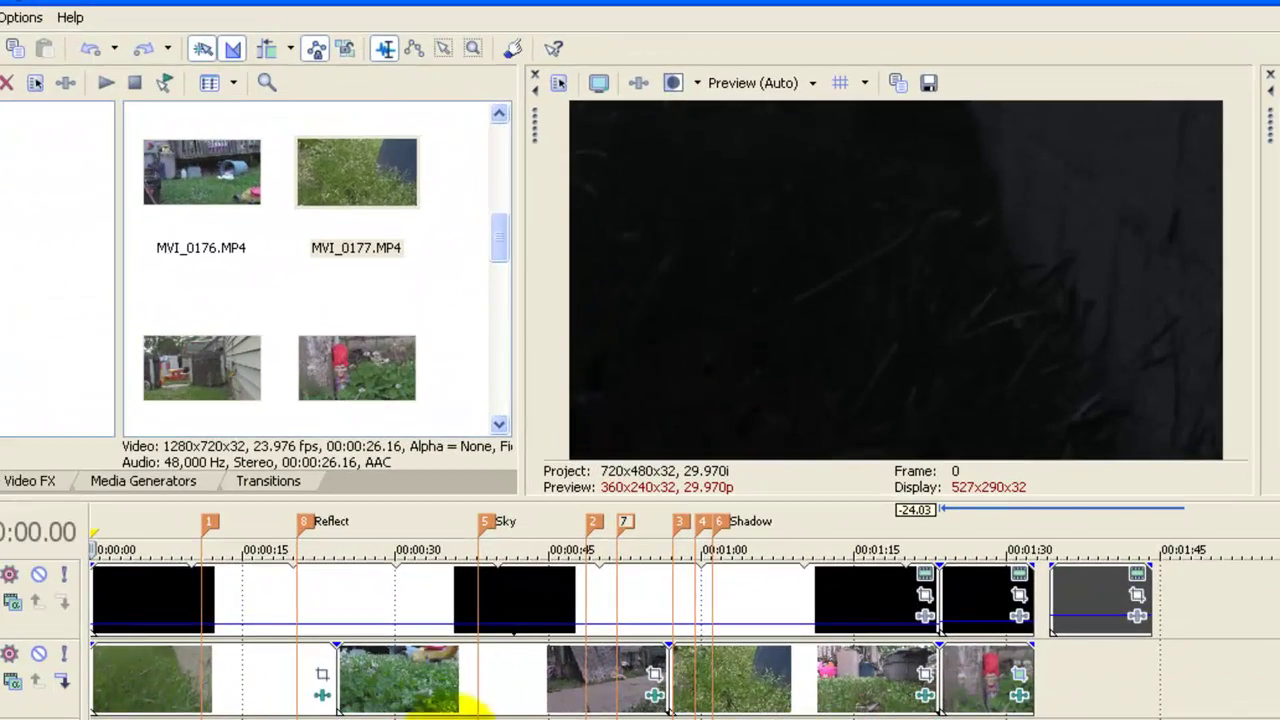
# Preview the original footage of the media clip below MVI_0176.MP4 and of MVI_0177.MP4, stopping each preview after a few seconds
pyautogui.click(204, 378)
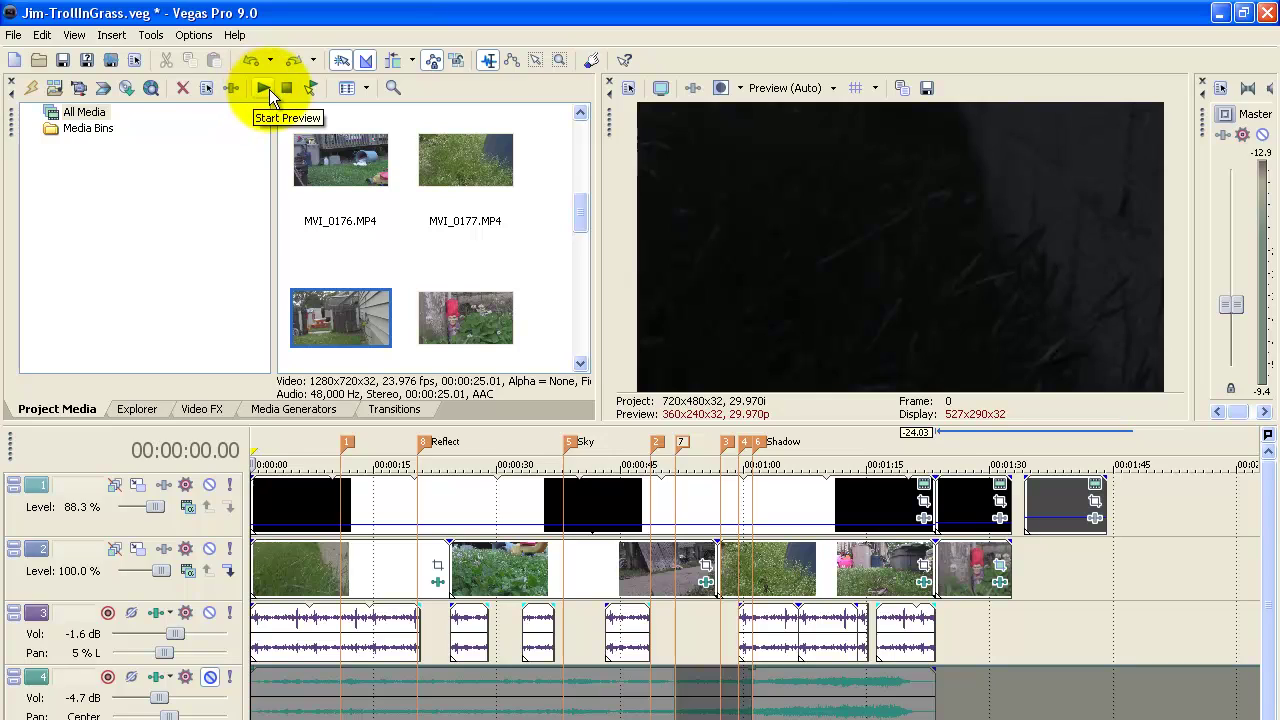
pyautogui.click(264, 91)
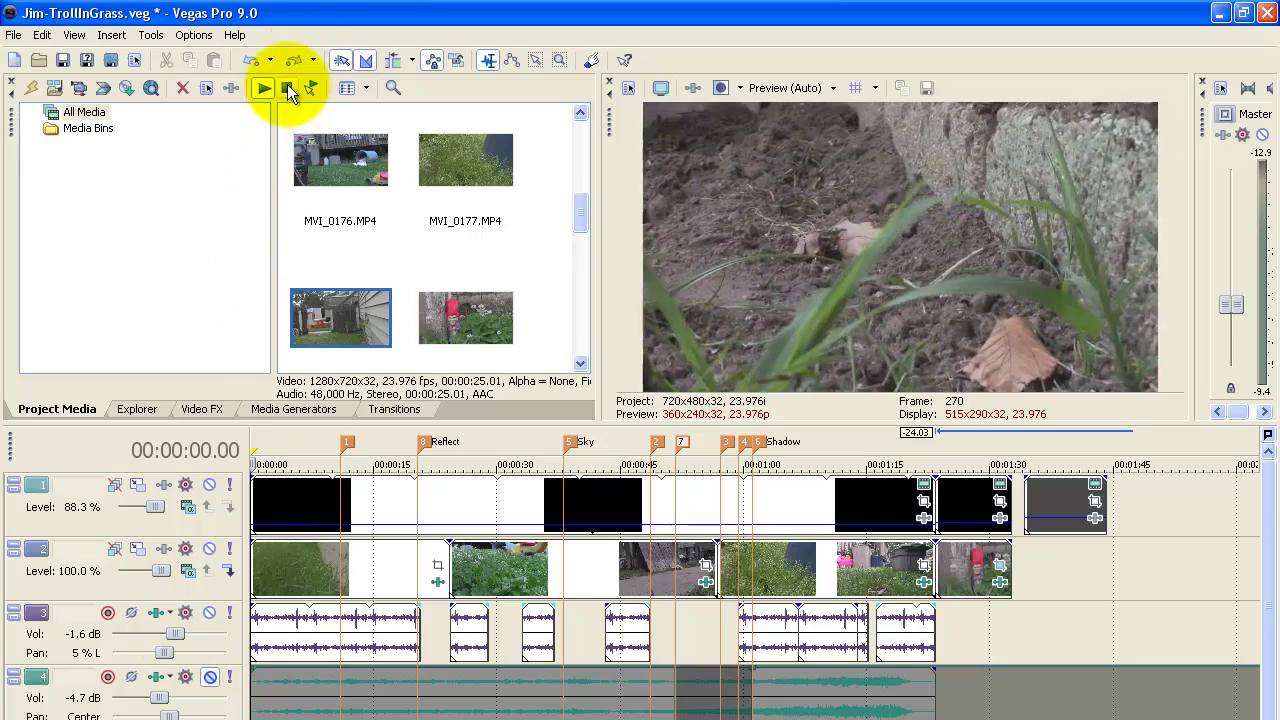
pyautogui.click(287, 86)
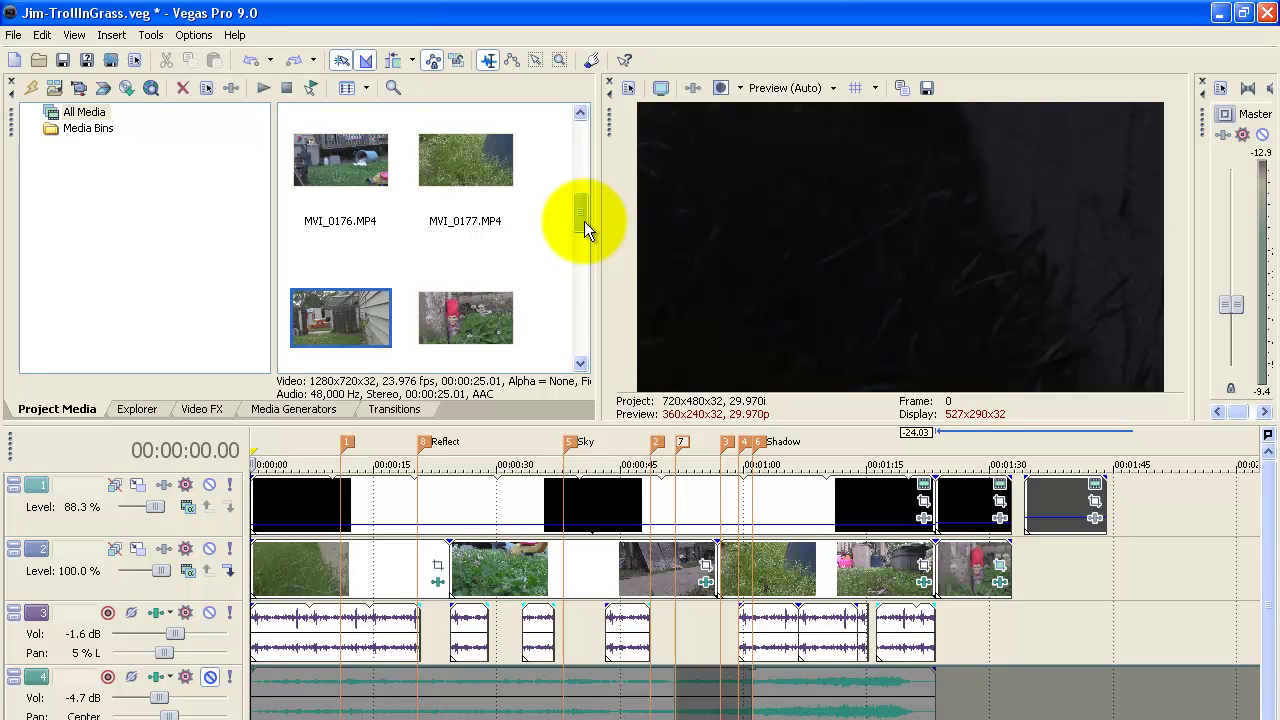
pyautogui.click(481, 168)
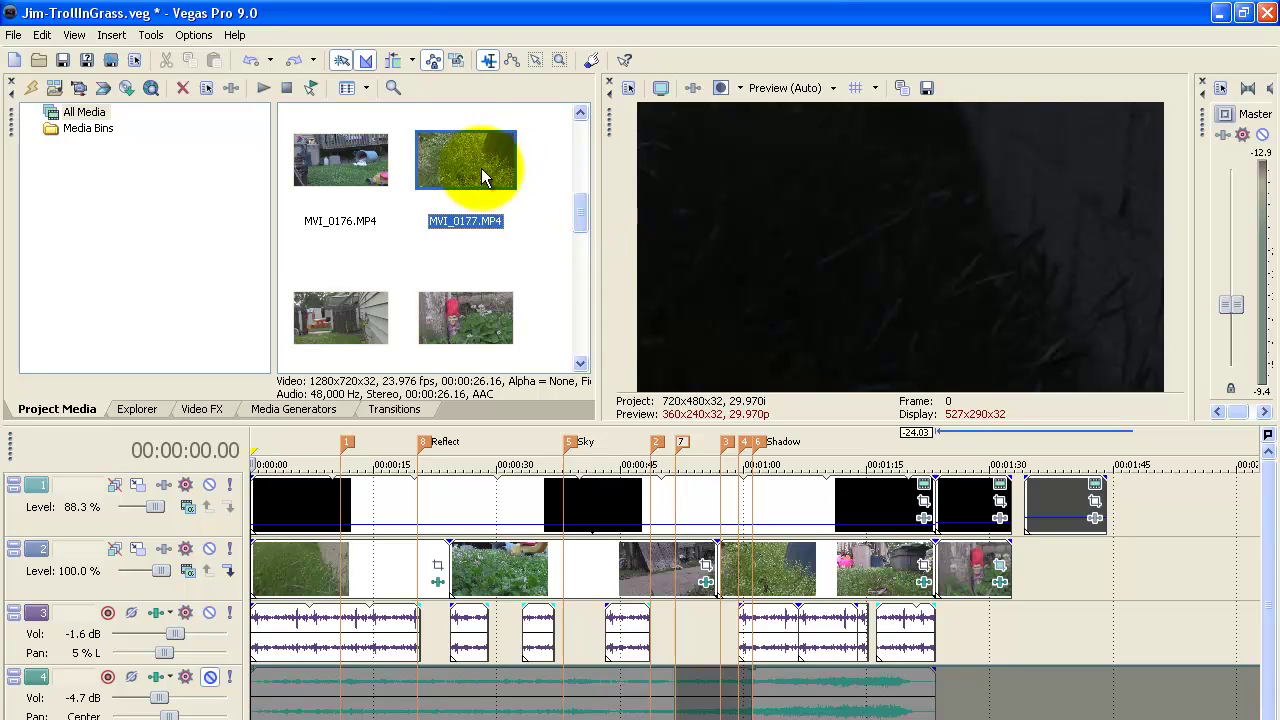
pyautogui.click(263, 87)
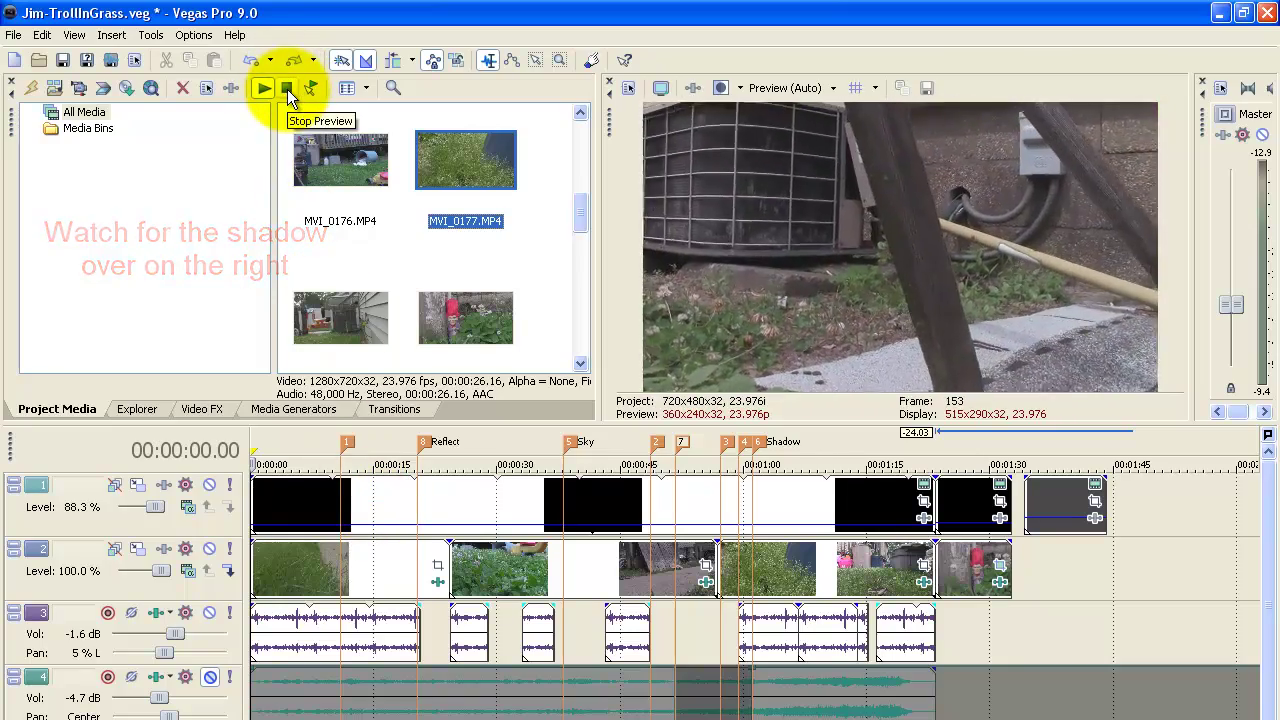
pyautogui.click(287, 89)
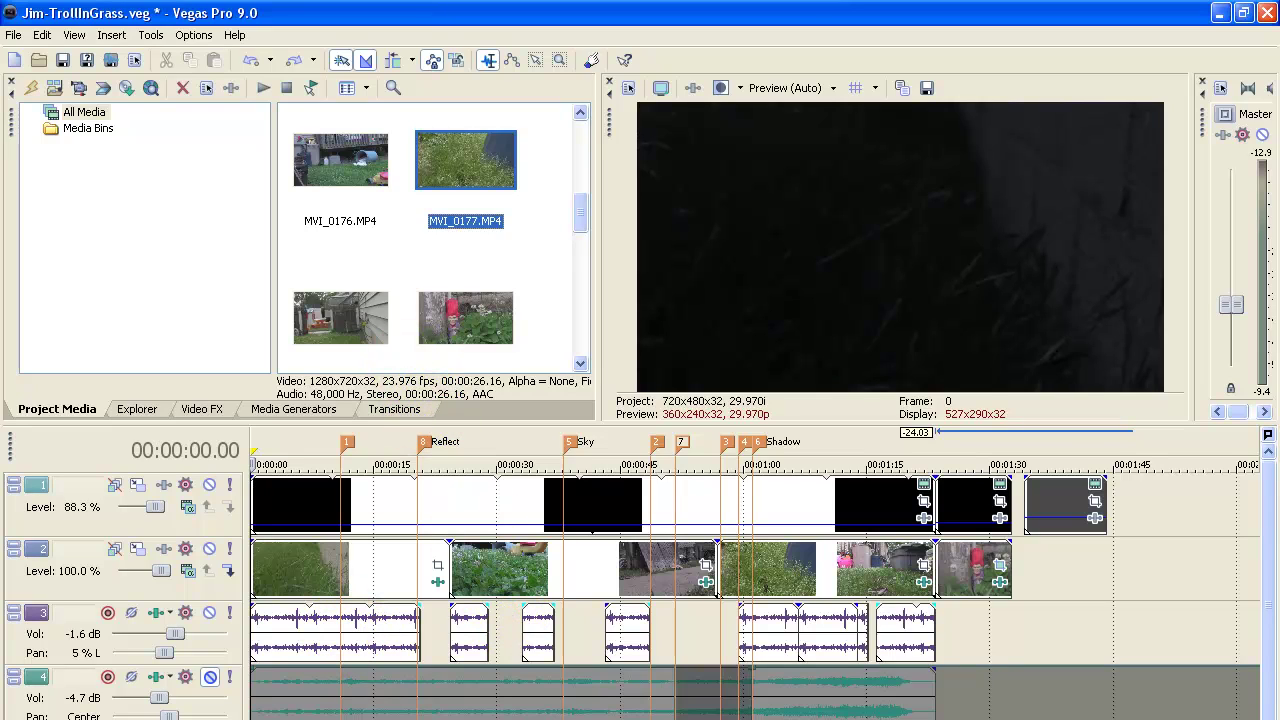
# Examine the Black and White effect's presets and its blend amount on the first clip of track 2
pyautogui.click(362, 717)
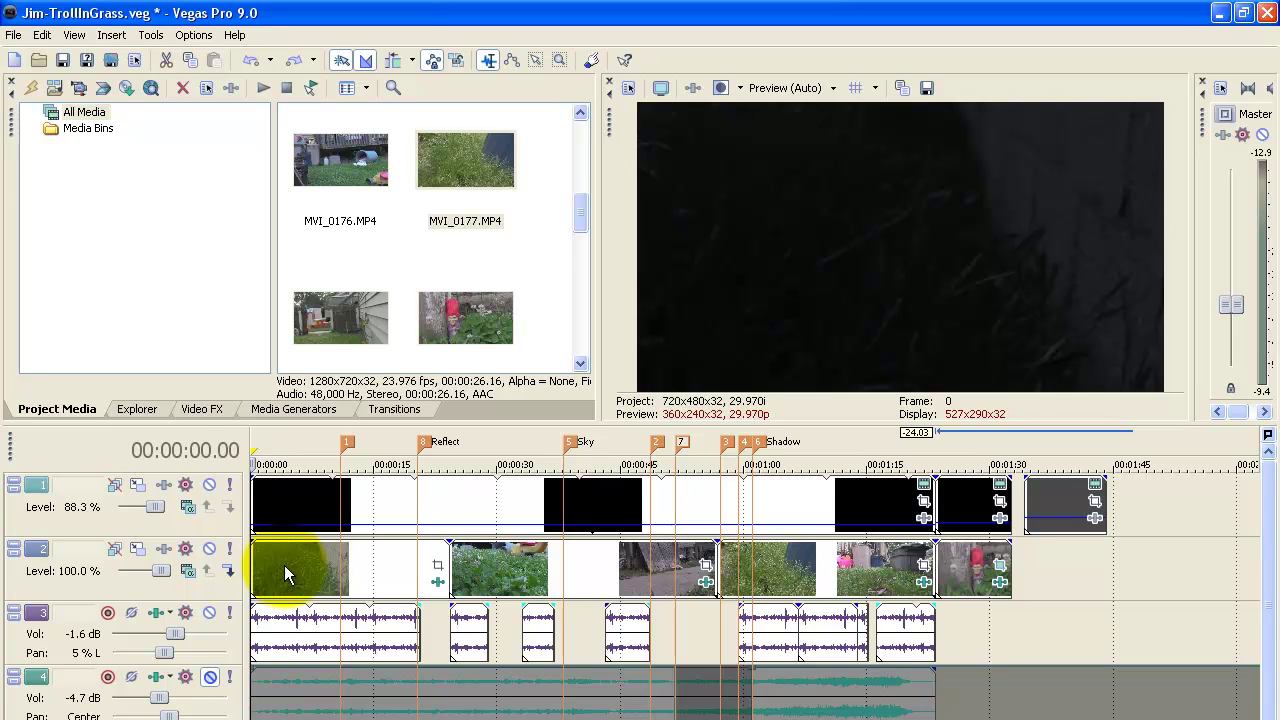
pyautogui.click(214, 410)
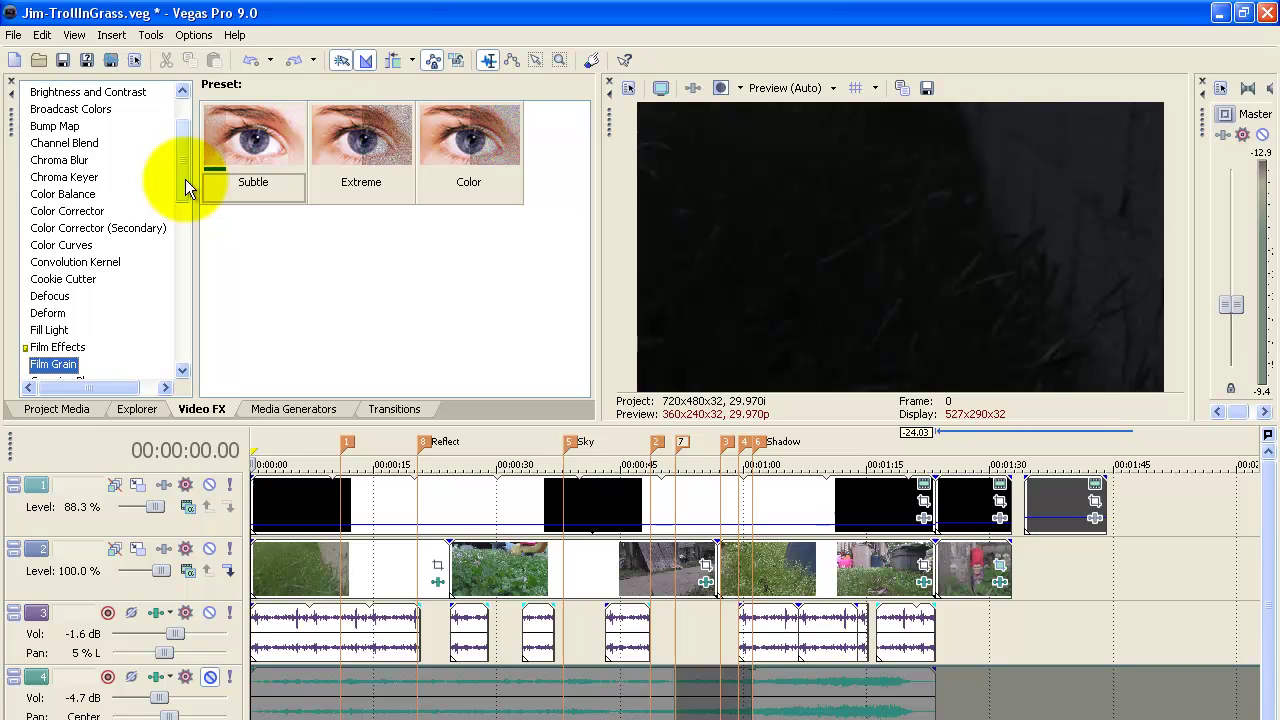
pyautogui.moveTo(185, 179); pyautogui.dragTo(186, 107)
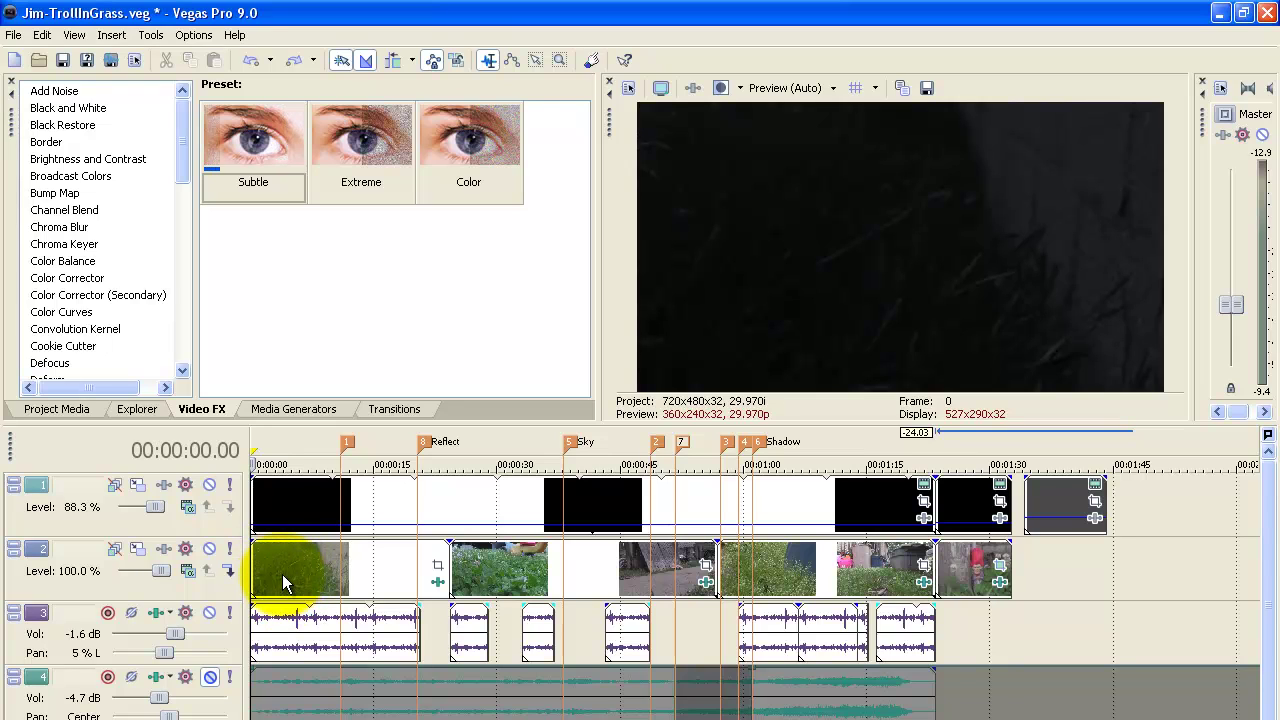
pyautogui.click(70, 108)
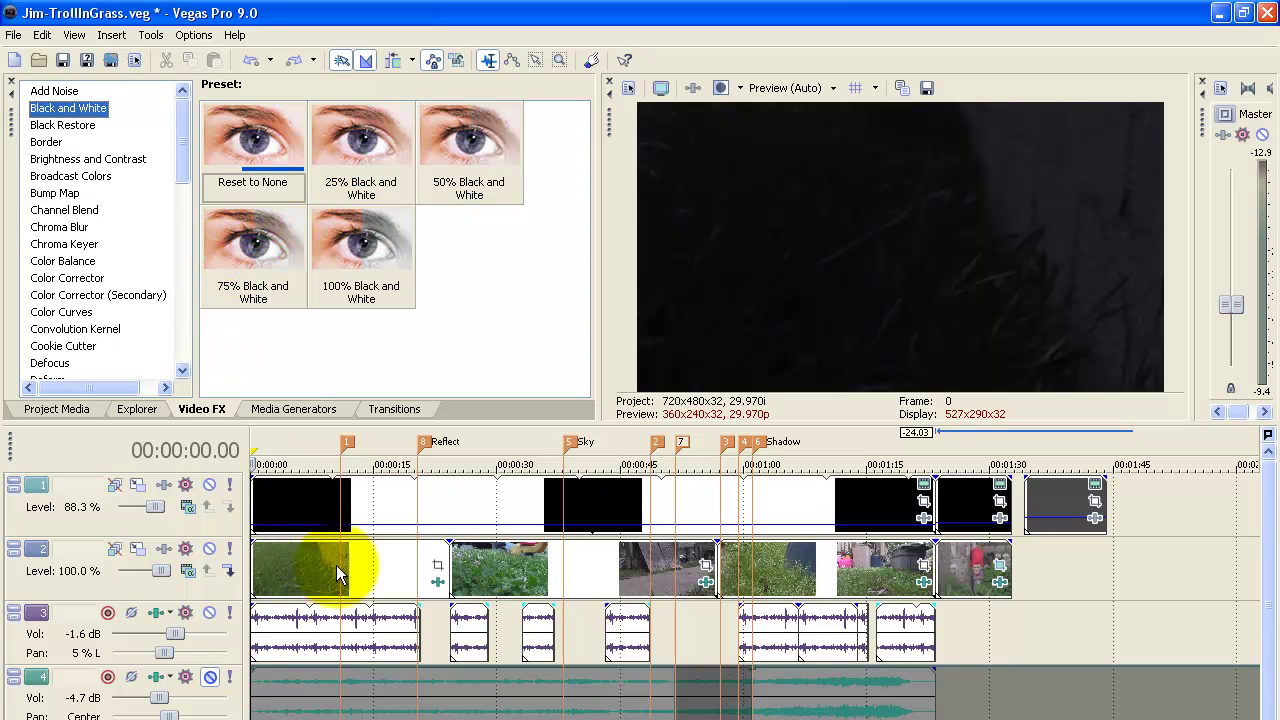
pyautogui.click(438, 584)
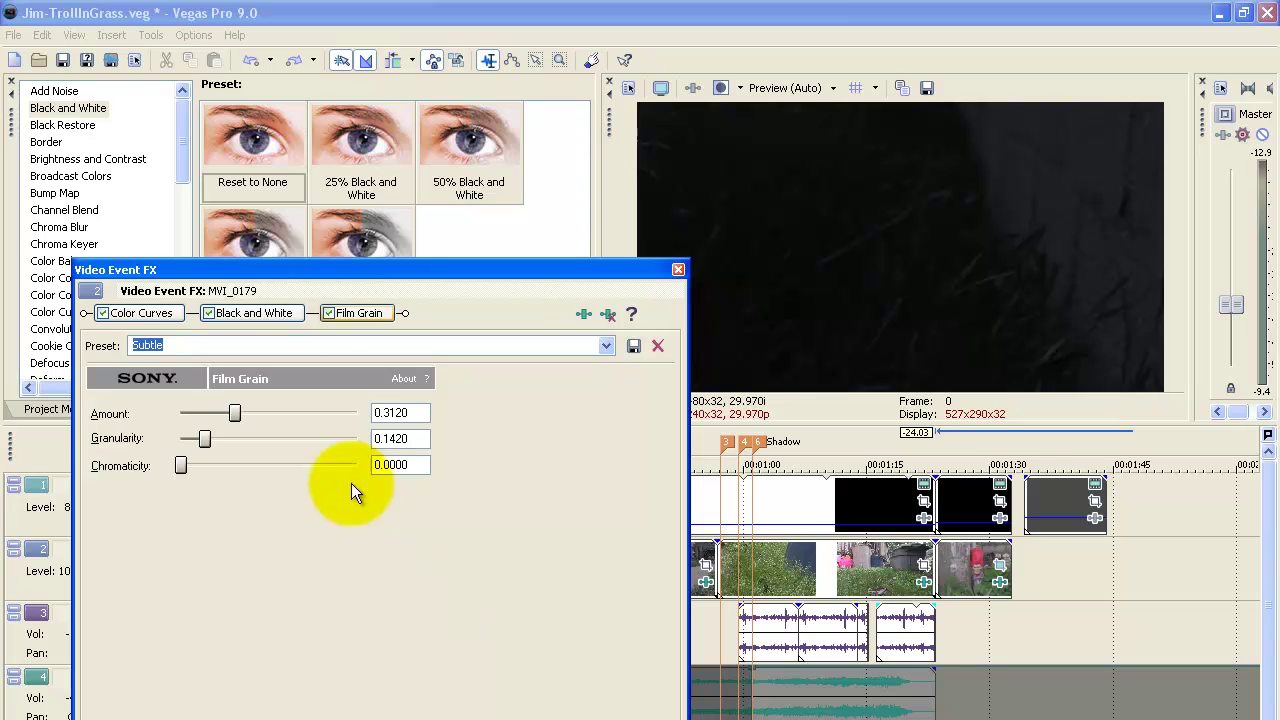
pyautogui.click(251, 313)
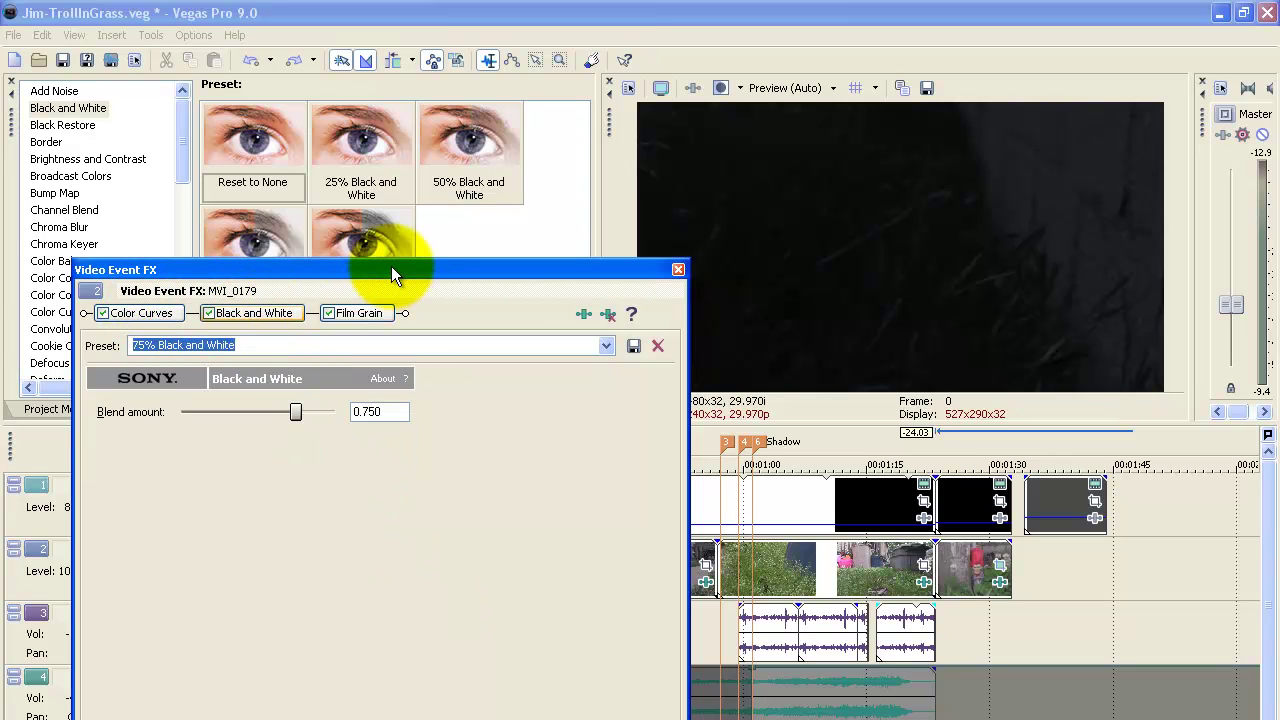
pyautogui.moveTo(391, 267); pyautogui.dragTo(449, 270)
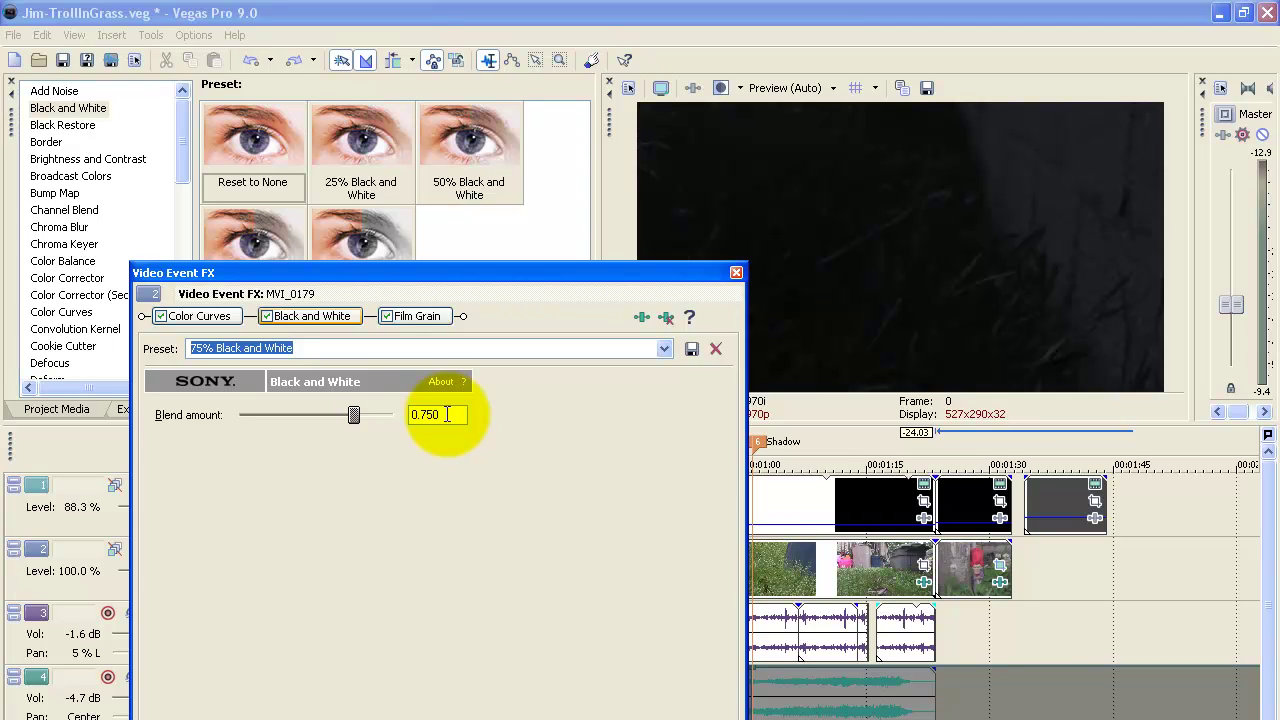
pyautogui.click(736, 273)
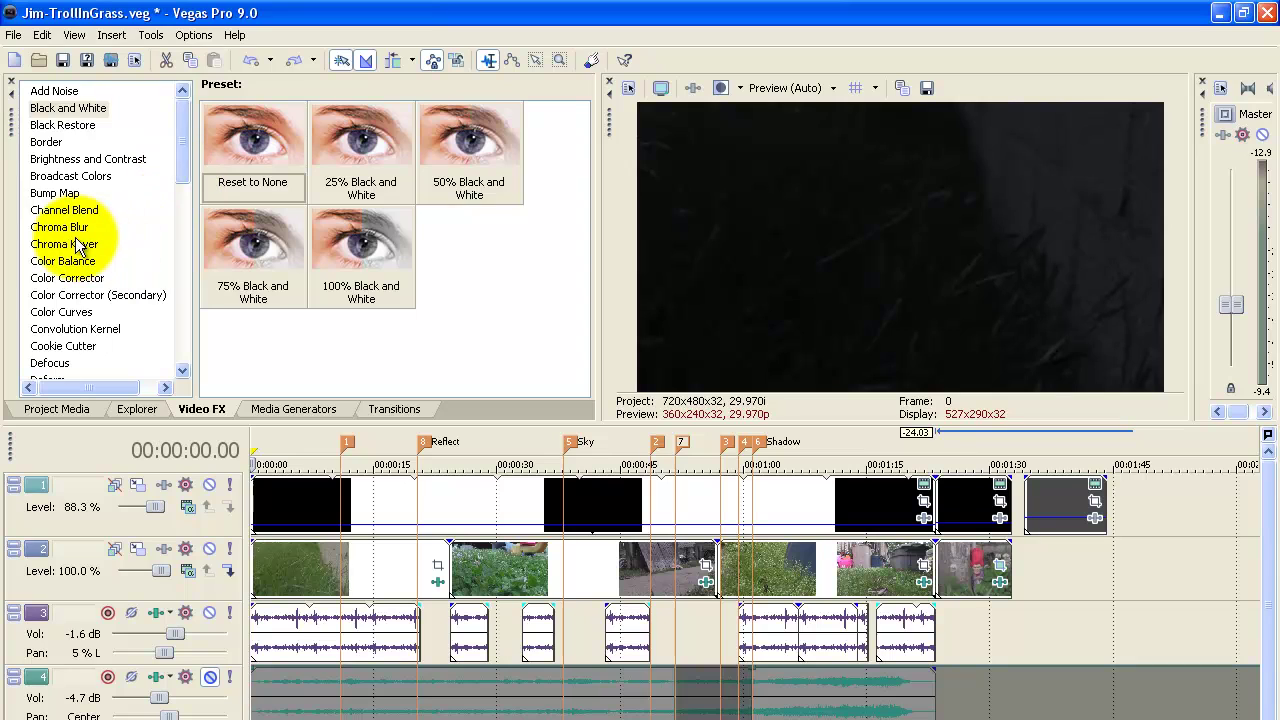
# Examine the Color Curves presets and inspect the blue and red channel curves applied to the first clip of track 2
pyautogui.click(79, 316)
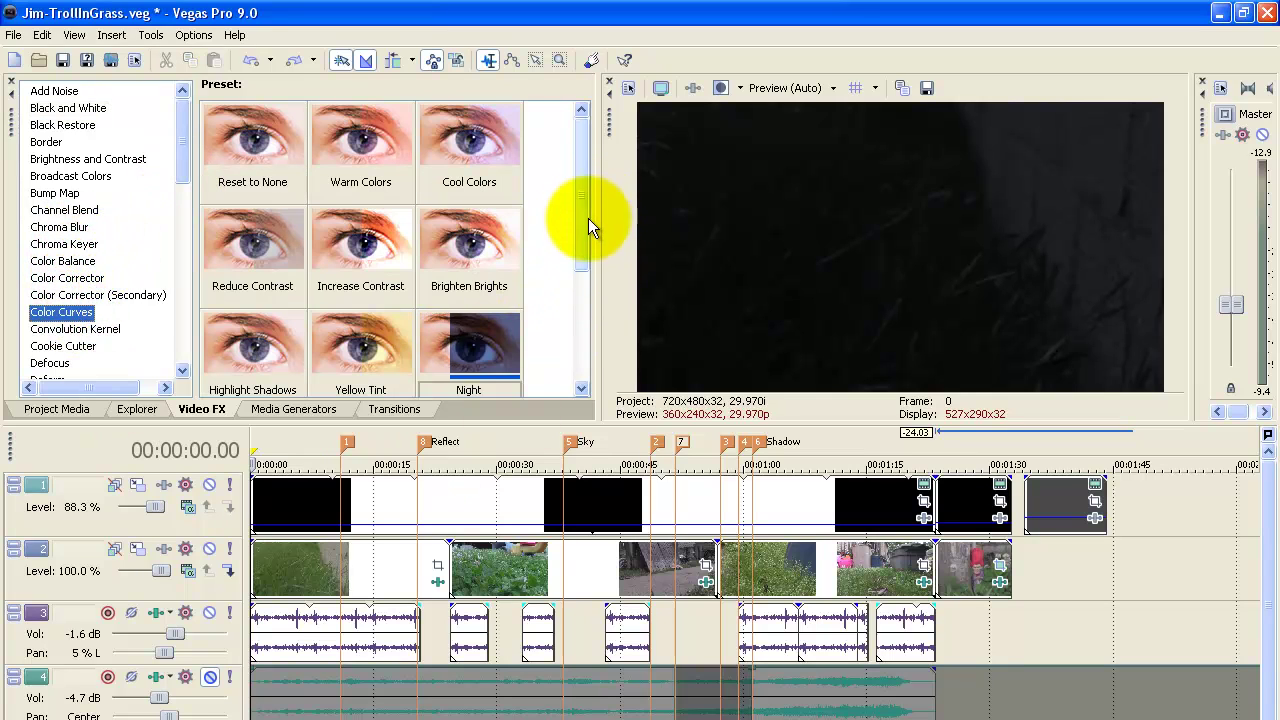
pyautogui.moveTo(582, 234); pyautogui.dragTo(582, 293)
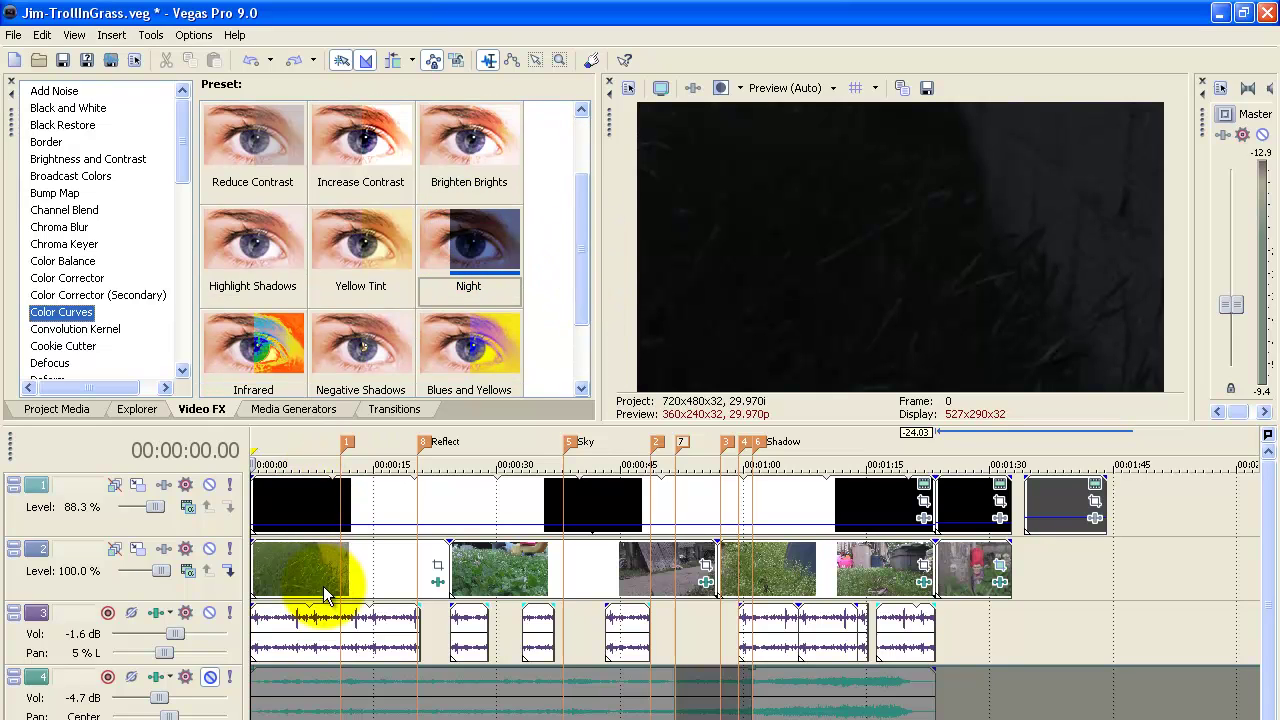
pyautogui.click(437, 581)
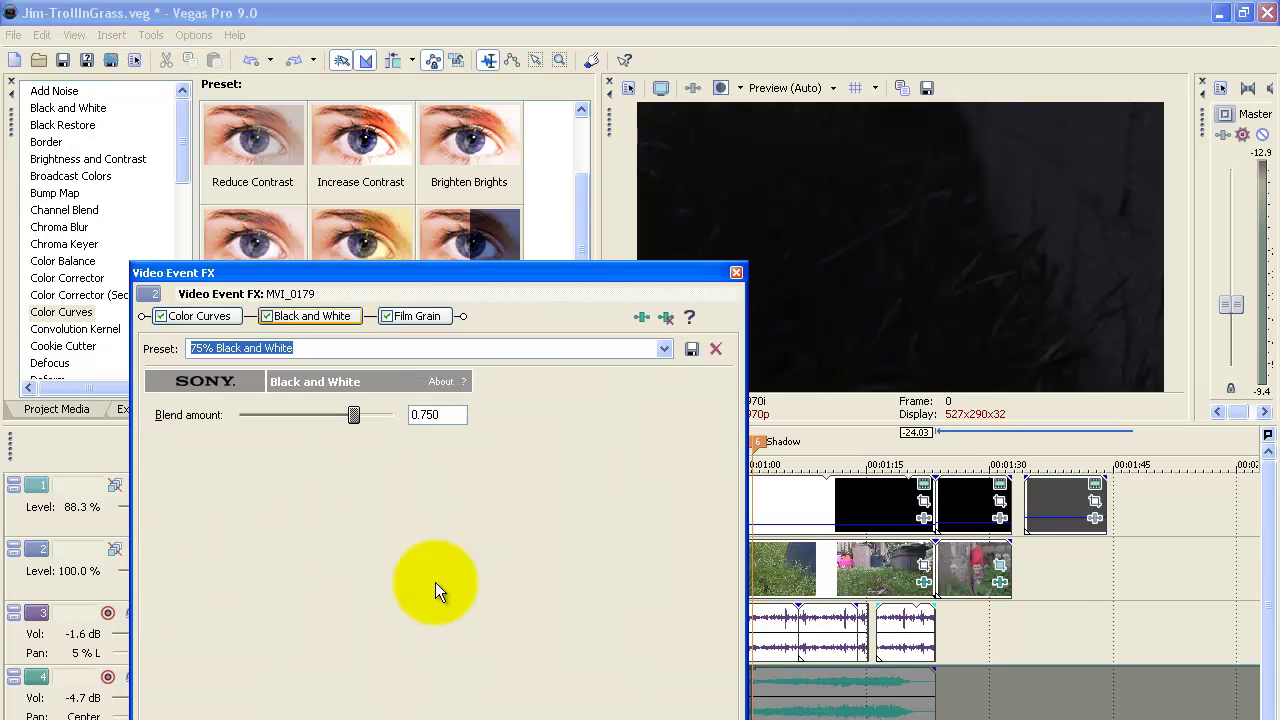
pyautogui.click(215, 316)
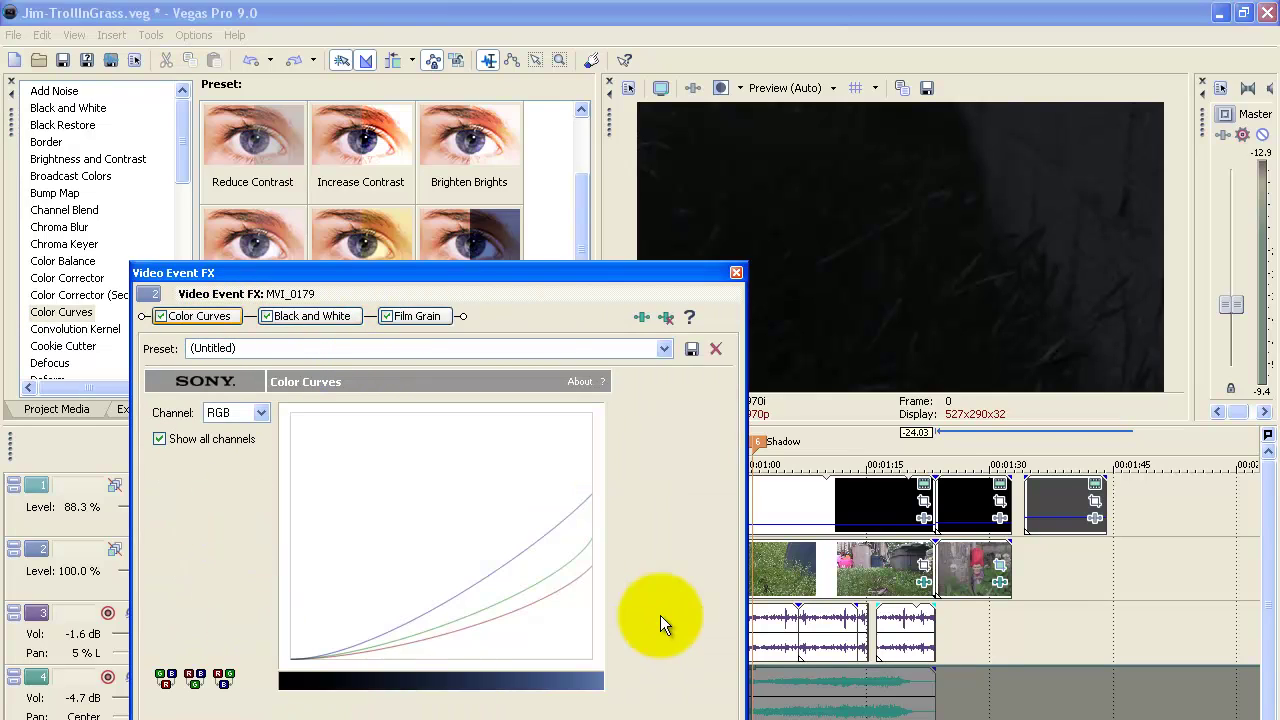
pyautogui.click(501, 567)
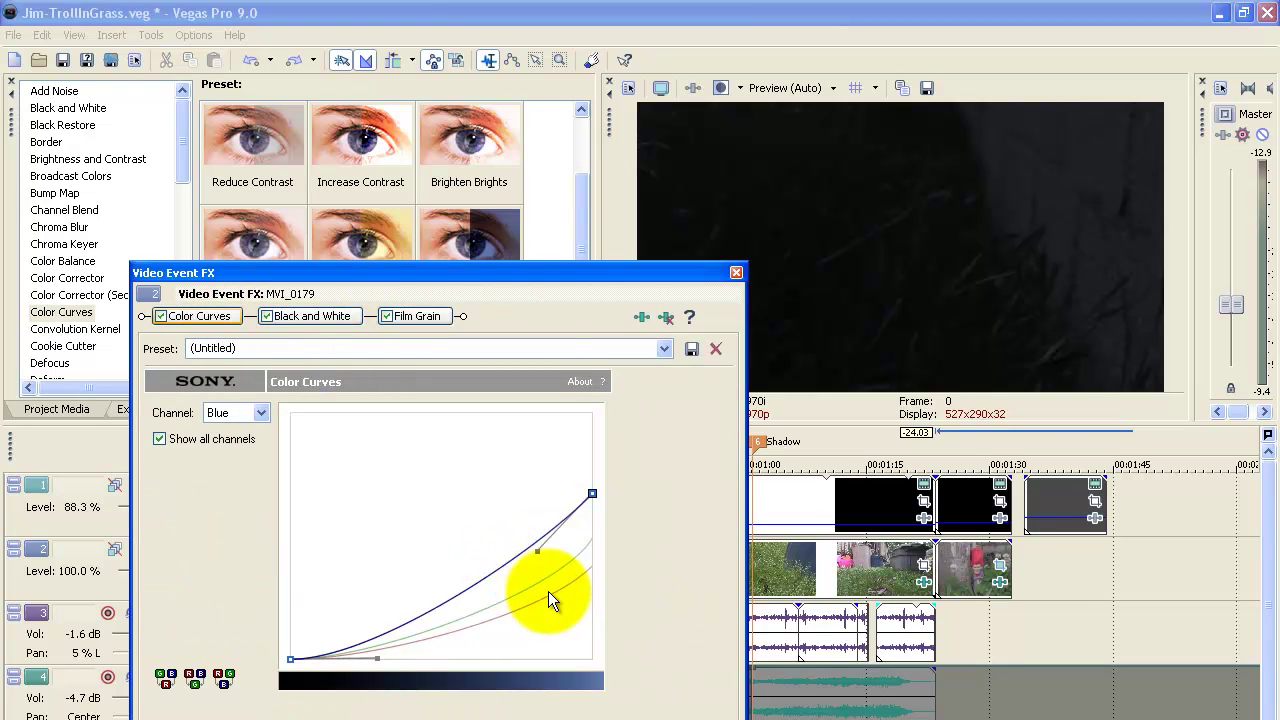
pyautogui.click(540, 553)
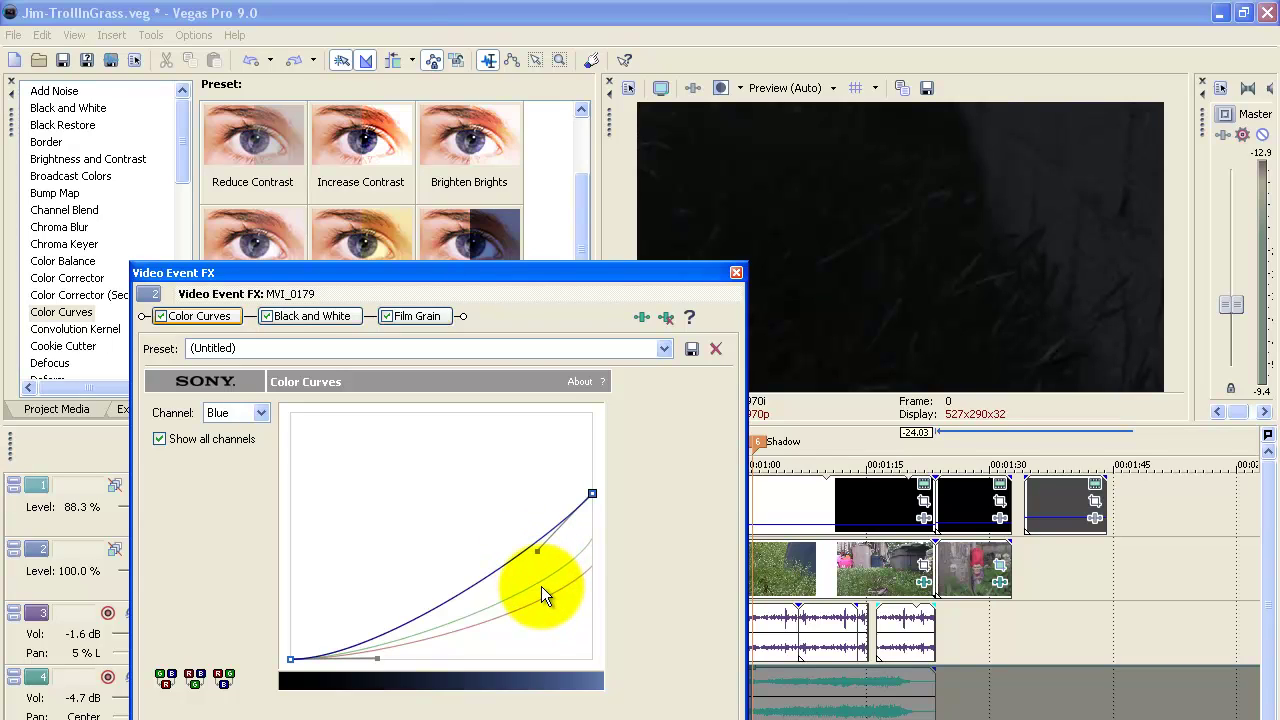
pyautogui.moveTo(534, 585); pyautogui.dragTo(547, 608)
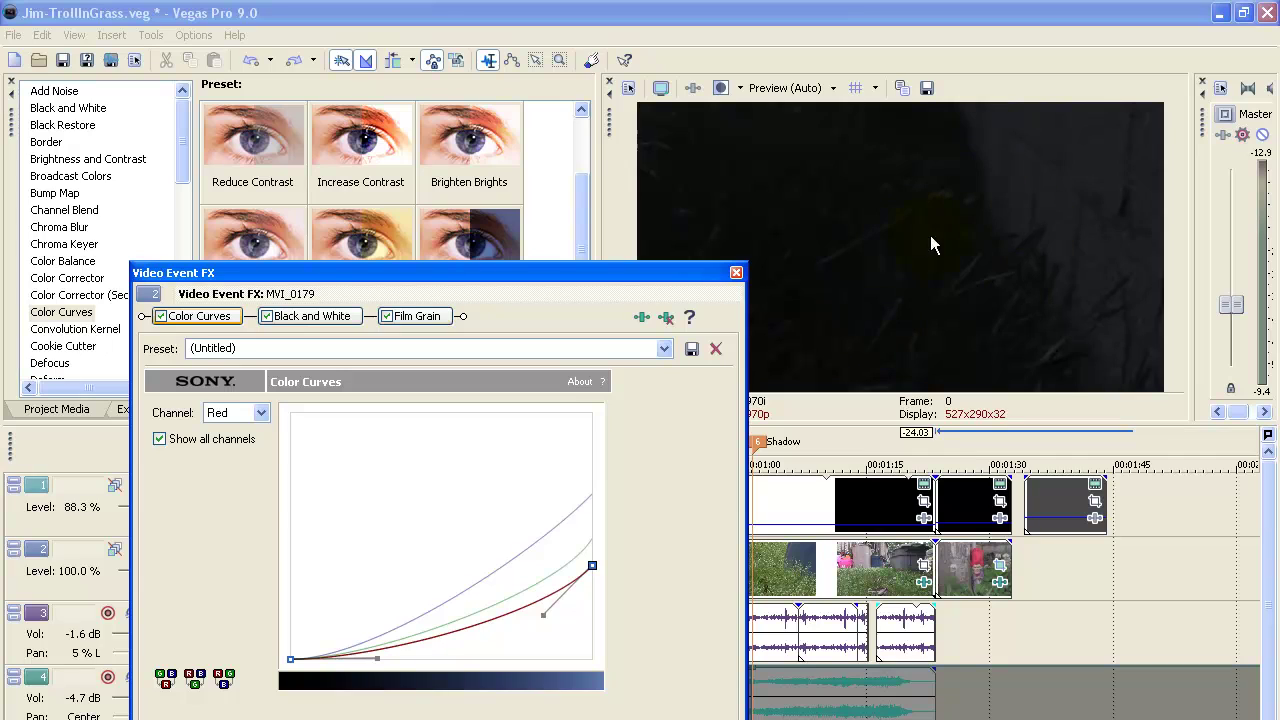
pyautogui.click(732, 274)
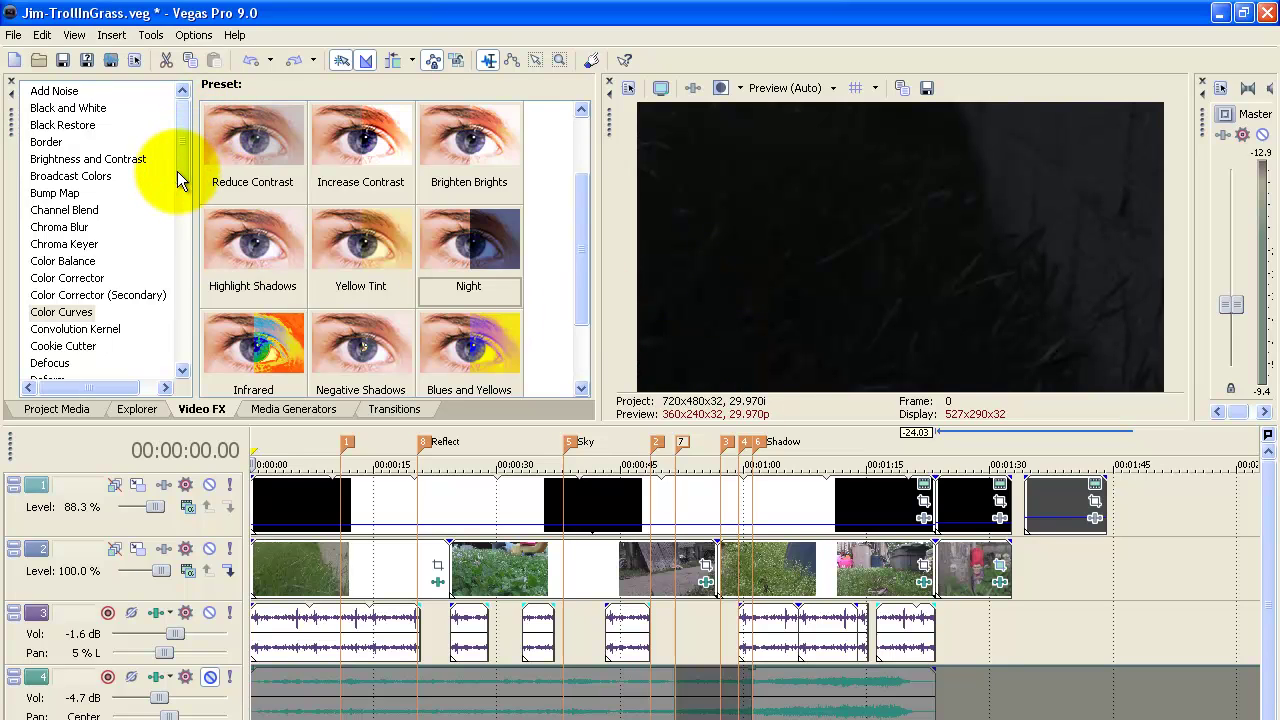
# Examine the Film Grain presets and the grain settings applied to the first clip of track 2
pyautogui.moveTo(177, 171); pyautogui.dragTo(198, 253)
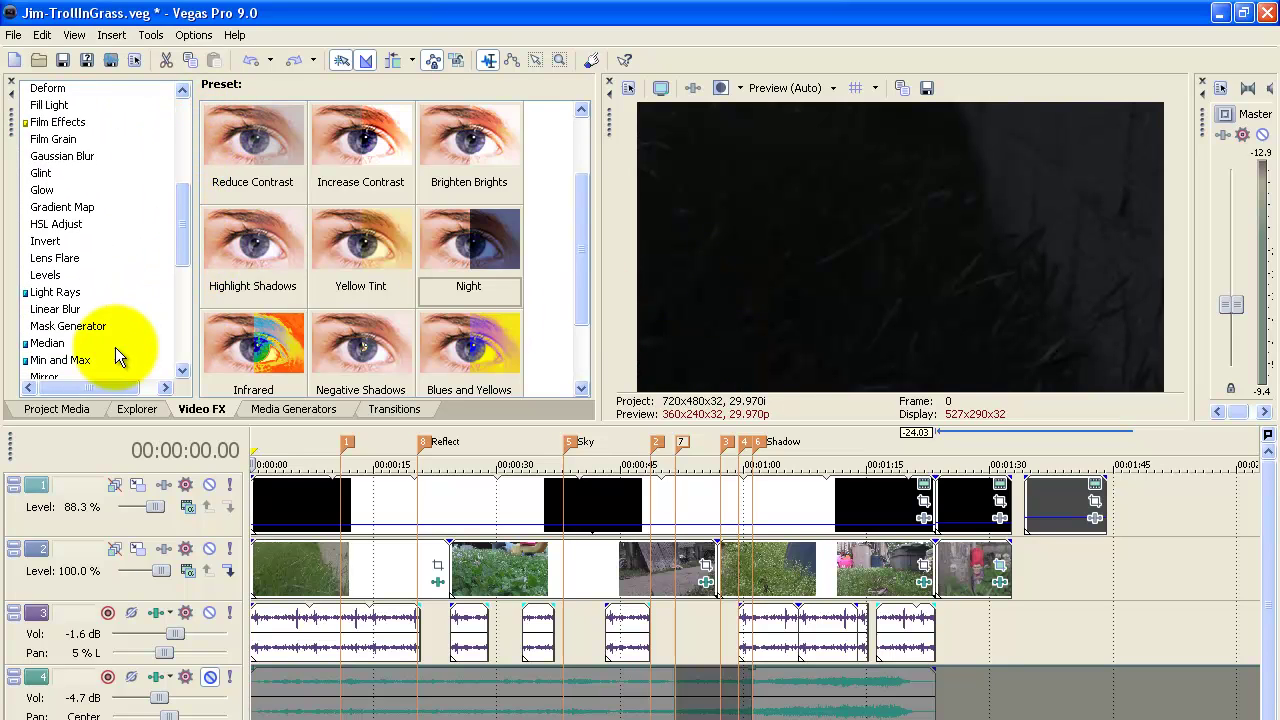
pyautogui.click(74, 137)
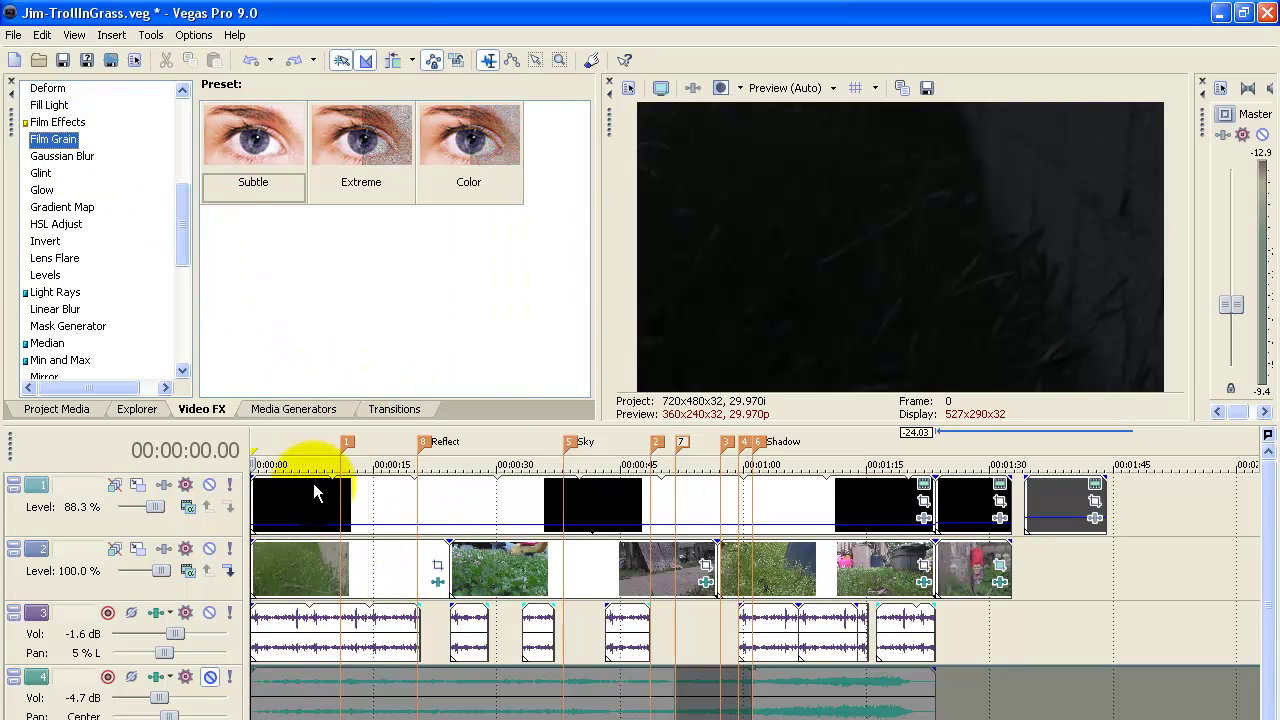
pyautogui.click(438, 584)
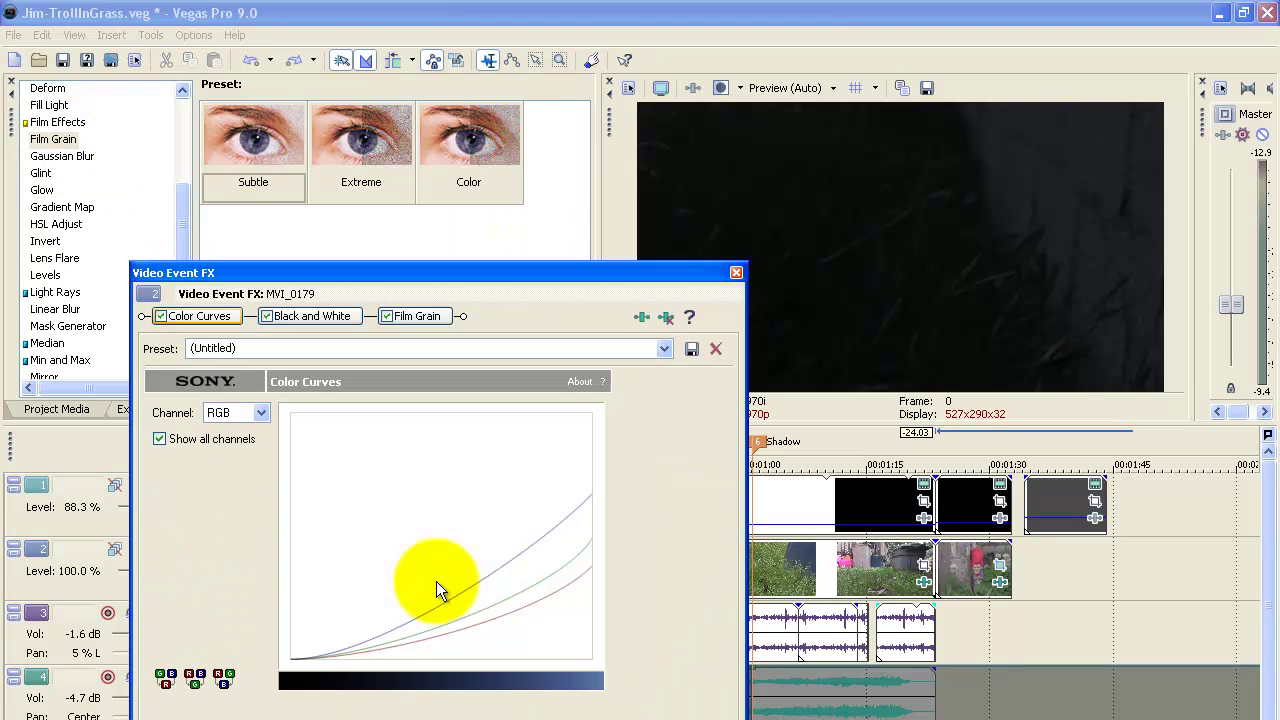
pyautogui.click(407, 316)
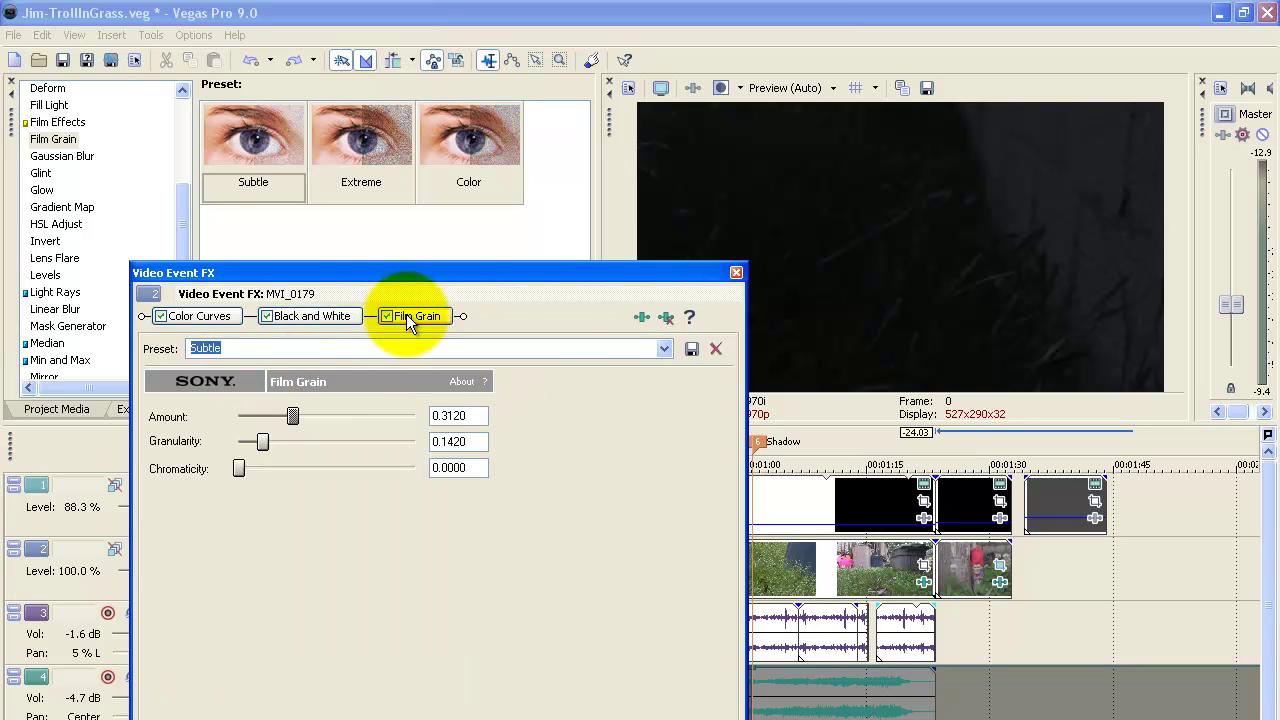
pyautogui.click(219, 350)
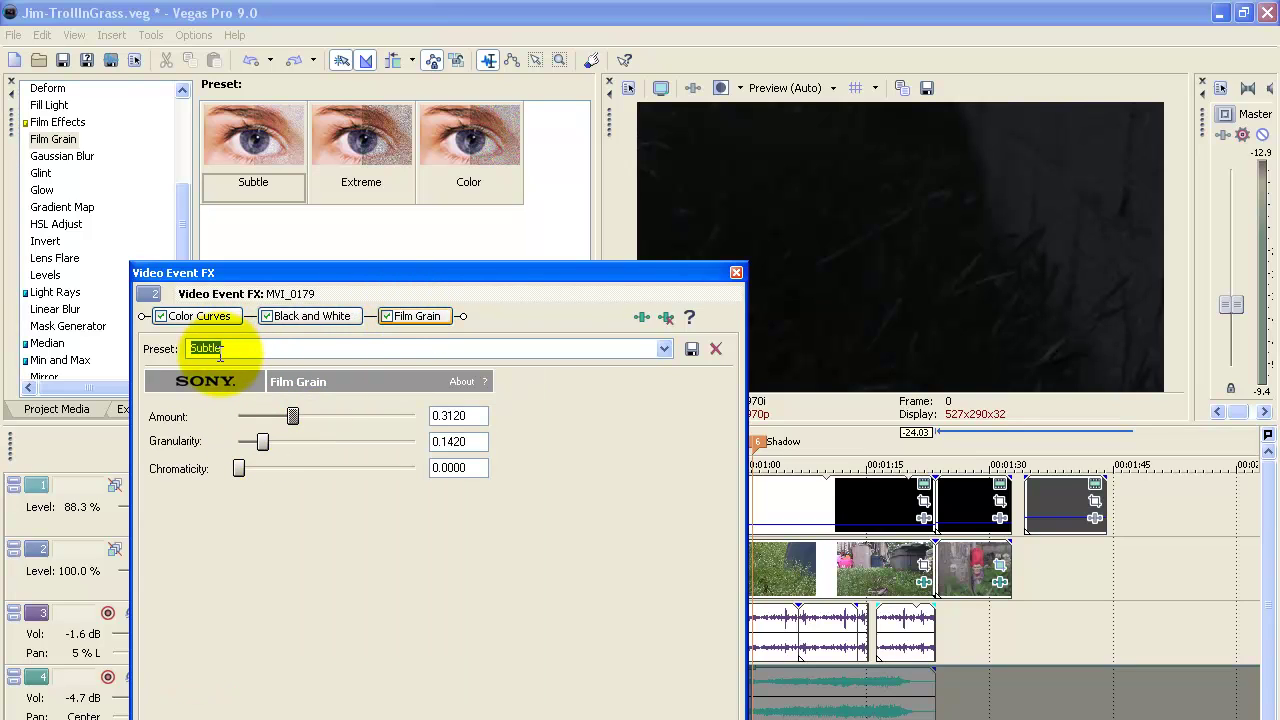
pyautogui.click(665, 348)
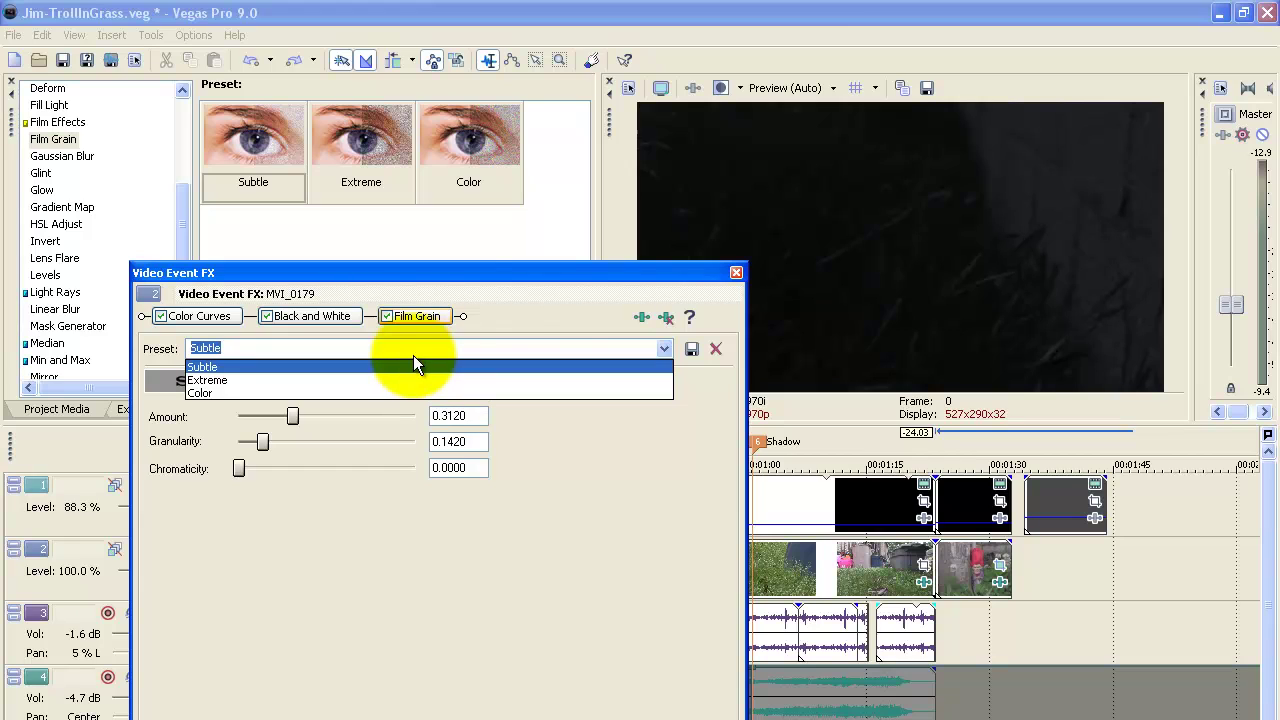
pyautogui.click(525, 282)
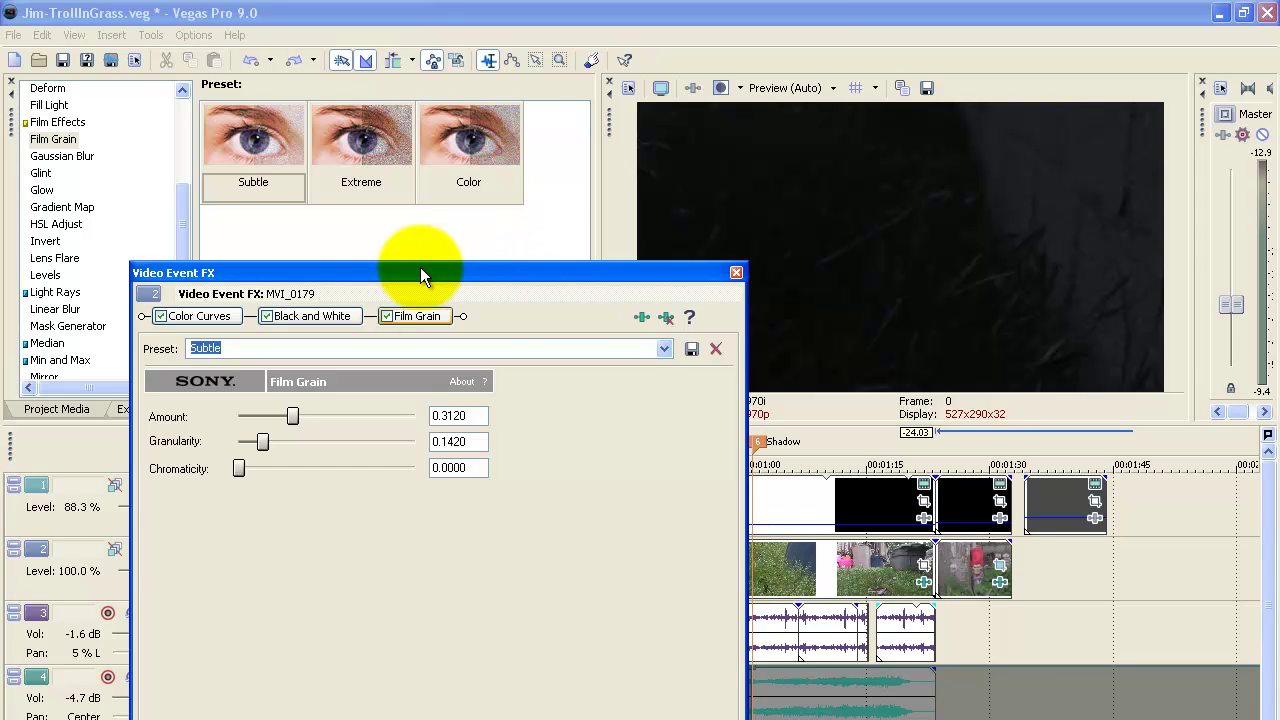
pyautogui.click(736, 273)
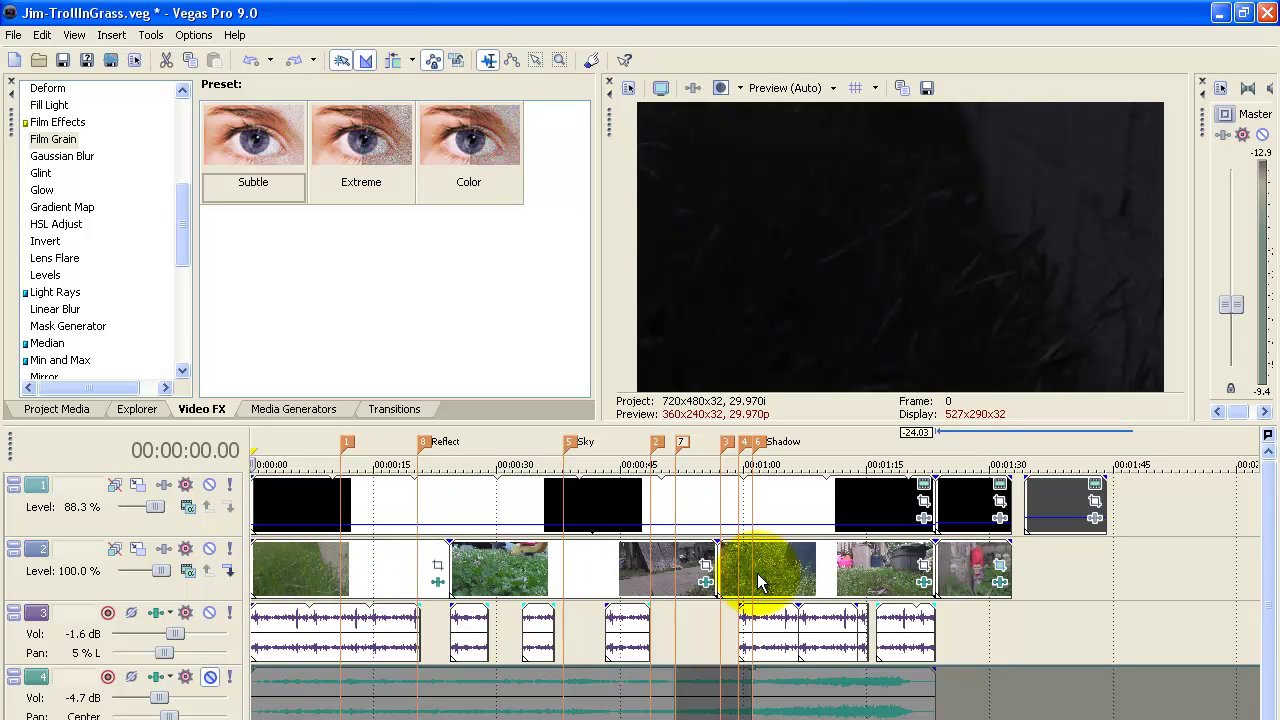
# Show the Solid Color generator presets and toggle the mute of track 1 to compare the footage with and without its overlay
pyautogui.click(310, 409)
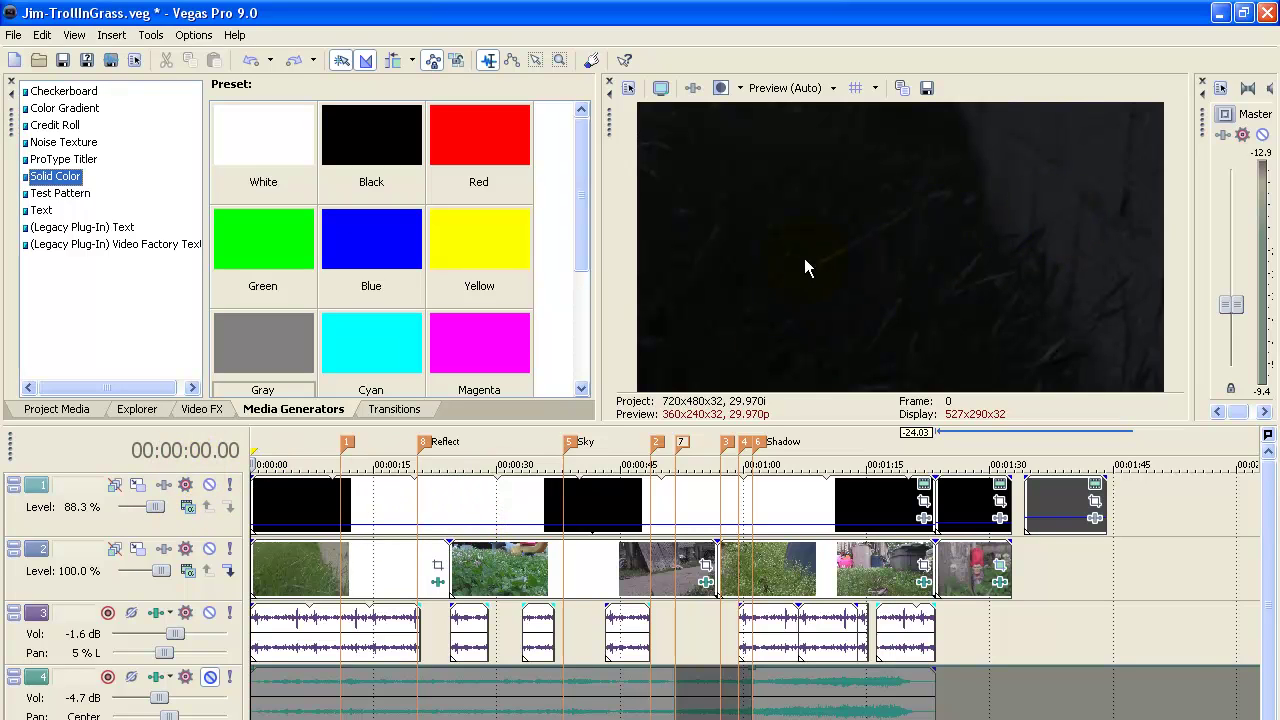
pyautogui.click(209, 484)
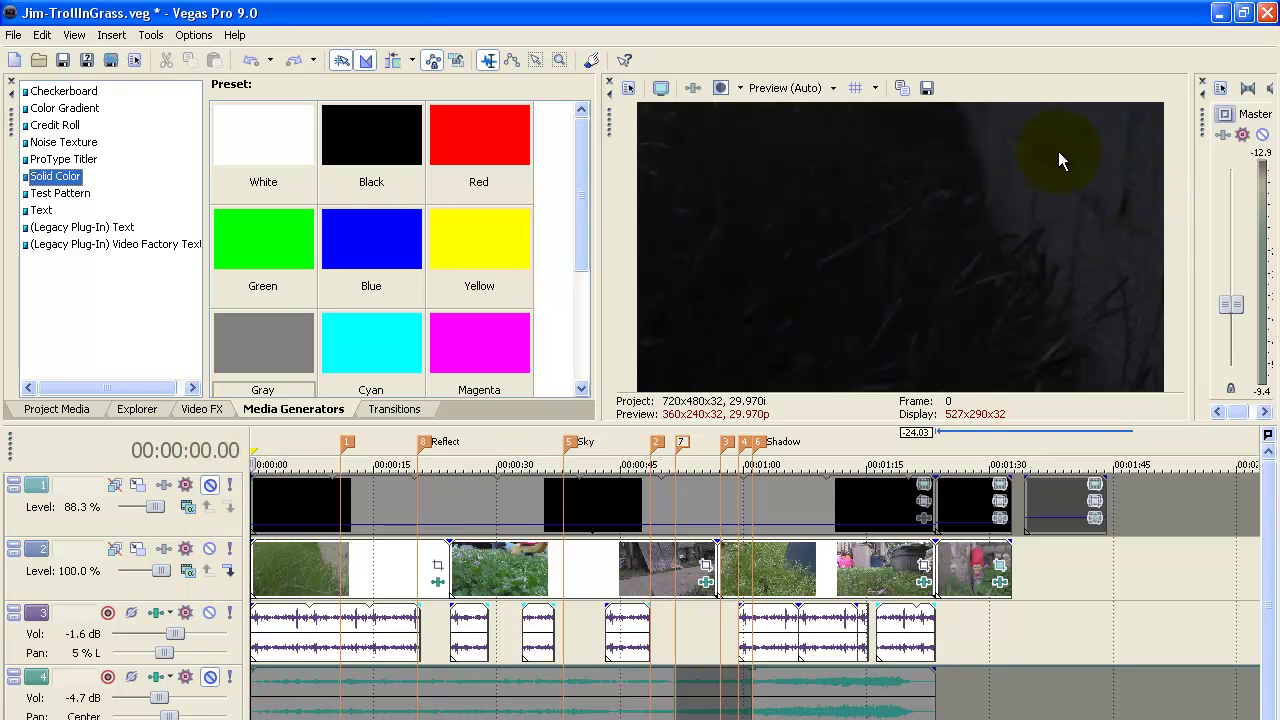
pyautogui.click(210, 485)
pyautogui.click(210, 486)
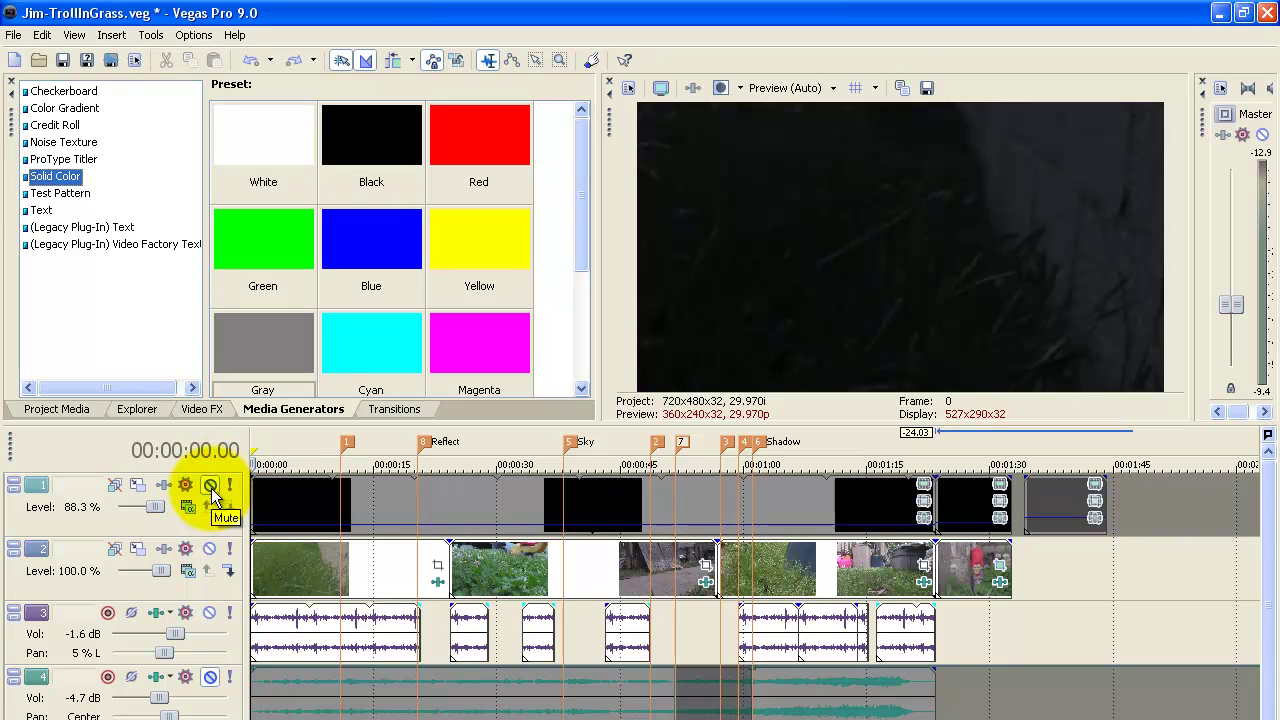
pyautogui.click(211, 488)
pyautogui.click(211, 488)
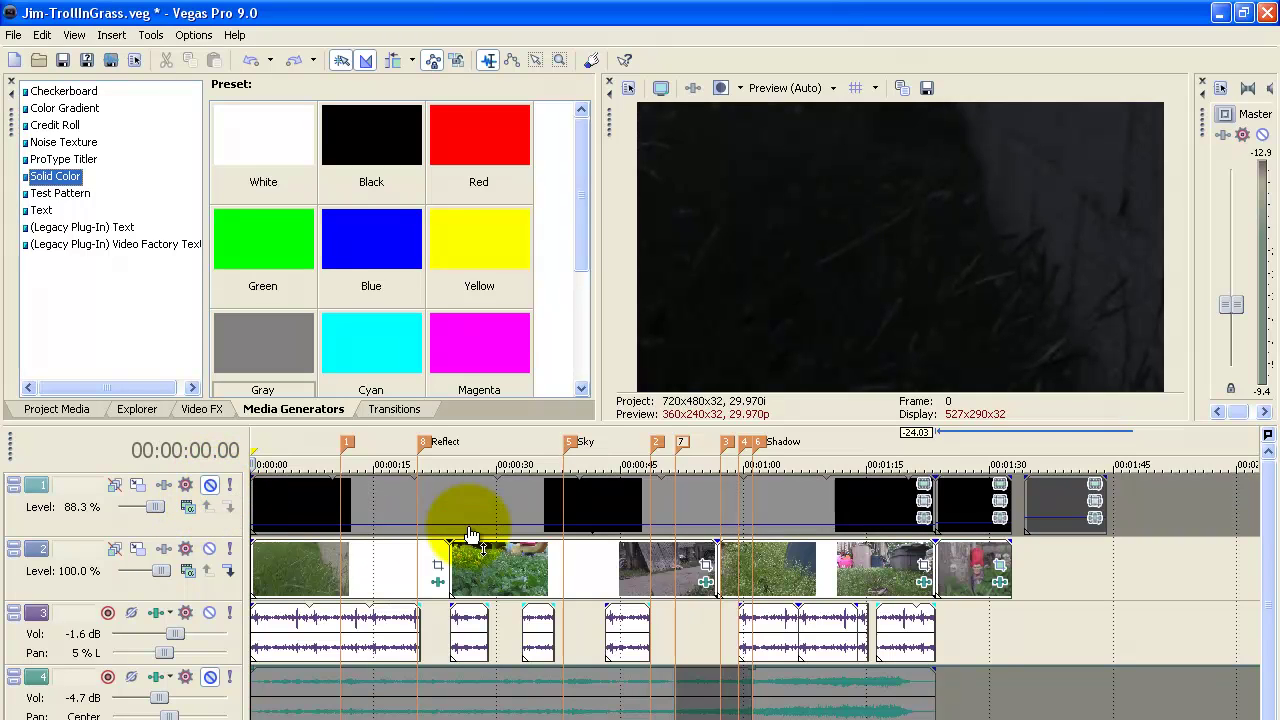
pyautogui.moveTo(475, 526)
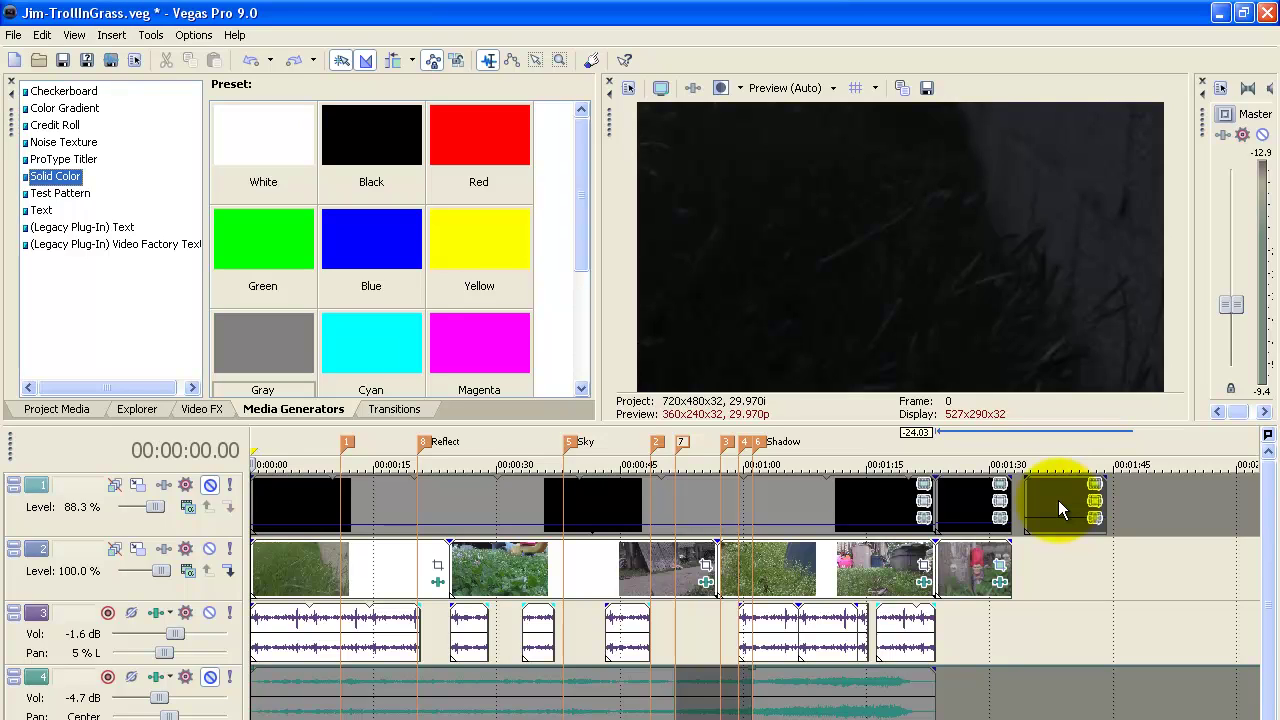
# Swap the black solid above the last clip of track 2 for the gray one and unmute track 1 to preview it at 00:01:26.02
pyautogui.moveTo(1058, 500); pyautogui.dragTo(1064, 500)
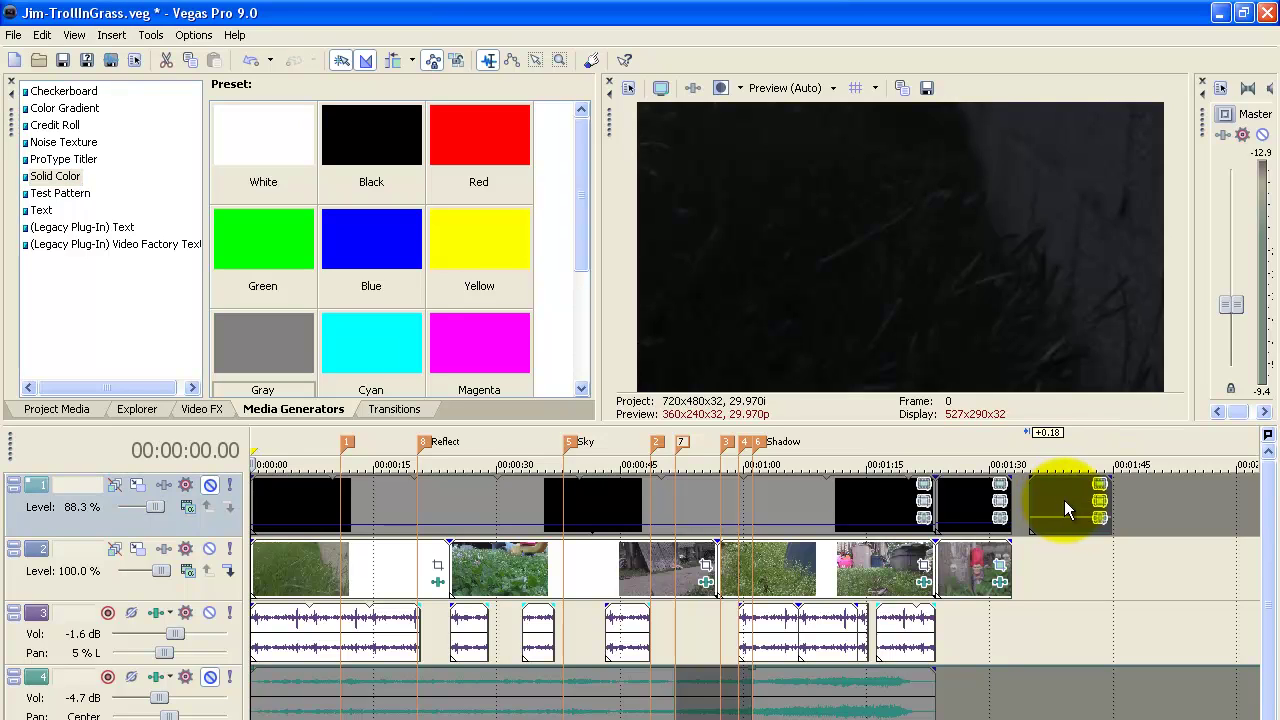
pyautogui.click(956, 620)
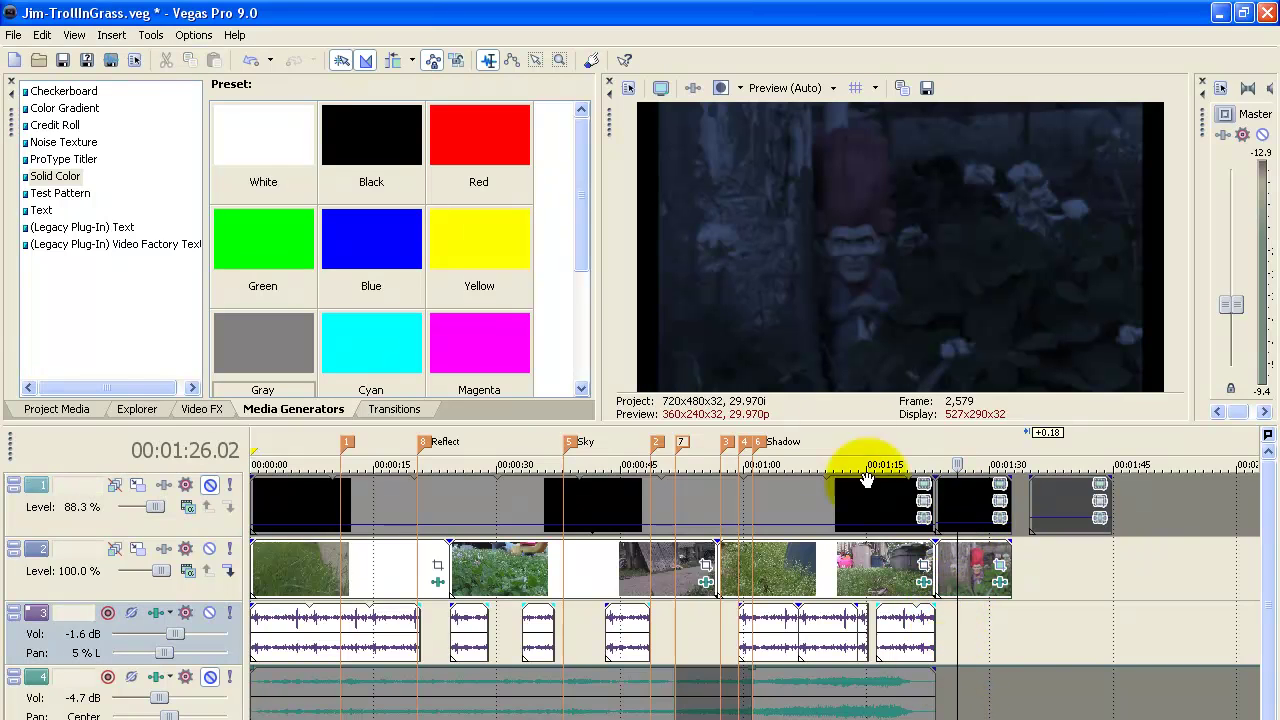
pyautogui.click(967, 497)
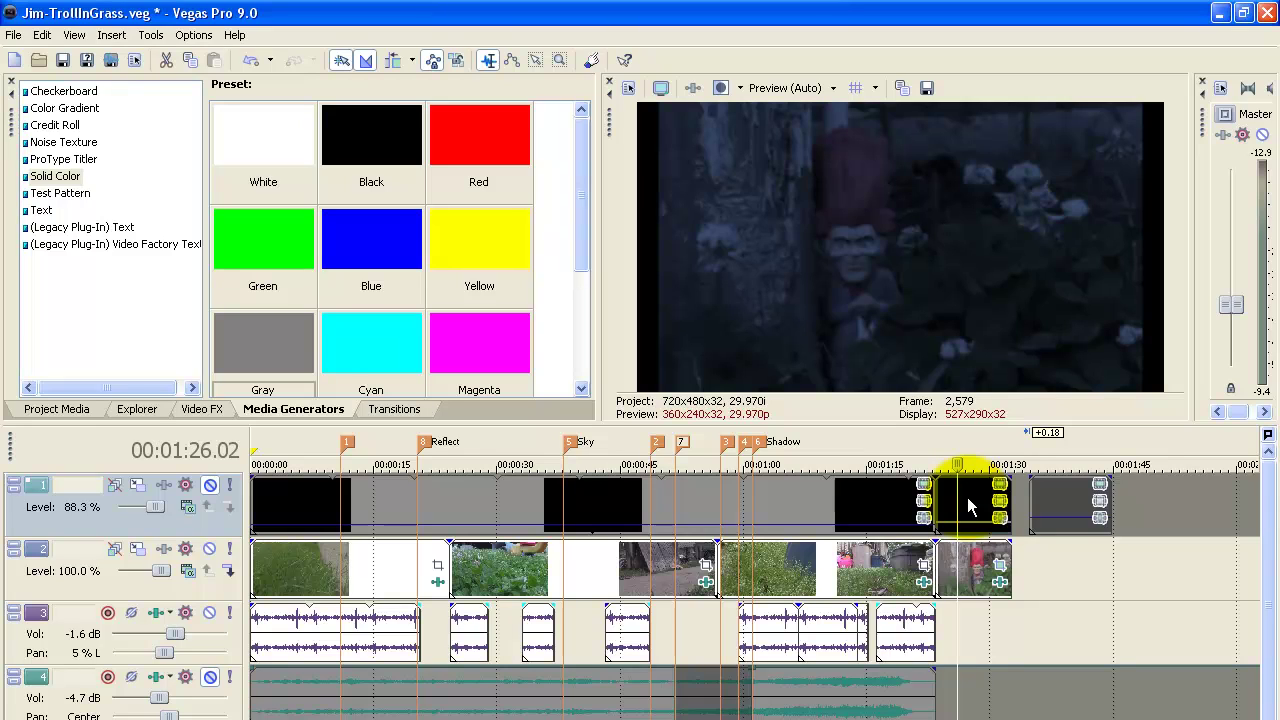
pyautogui.moveTo(967, 497); pyautogui.dragTo(1163, 503)
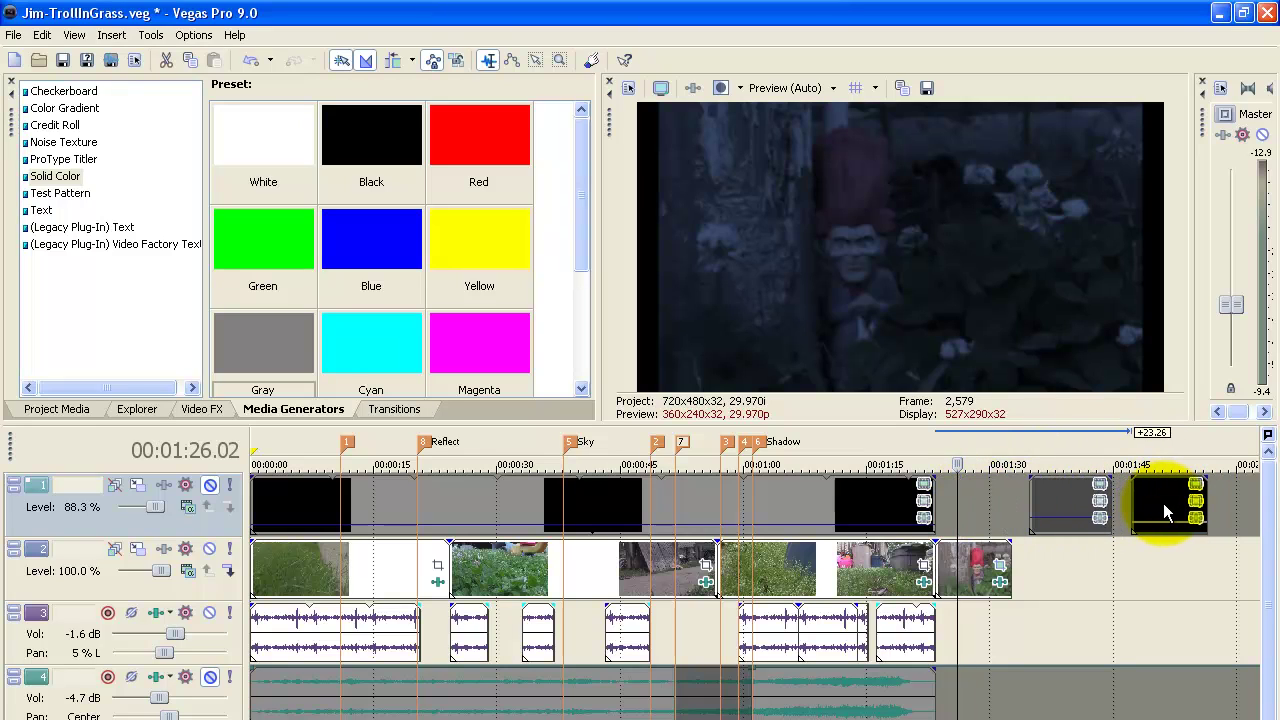
pyautogui.click(1062, 498)
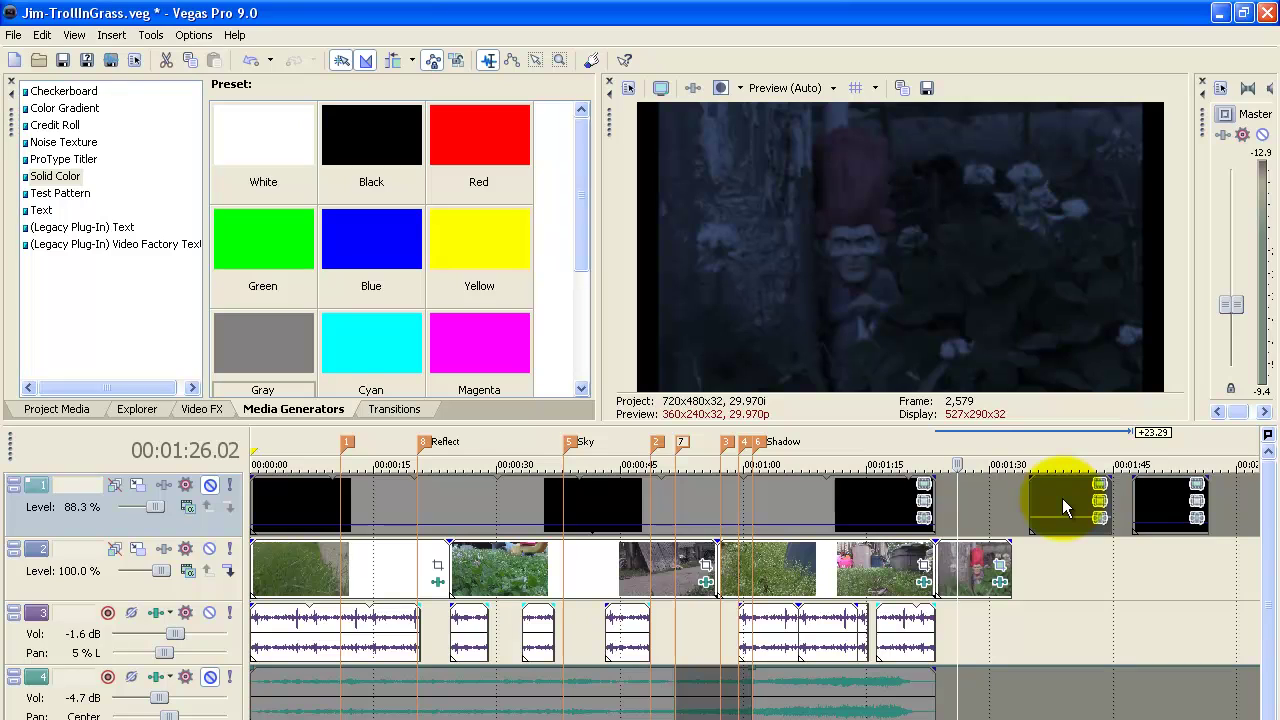
pyautogui.moveTo(1062, 498); pyautogui.dragTo(967, 500)
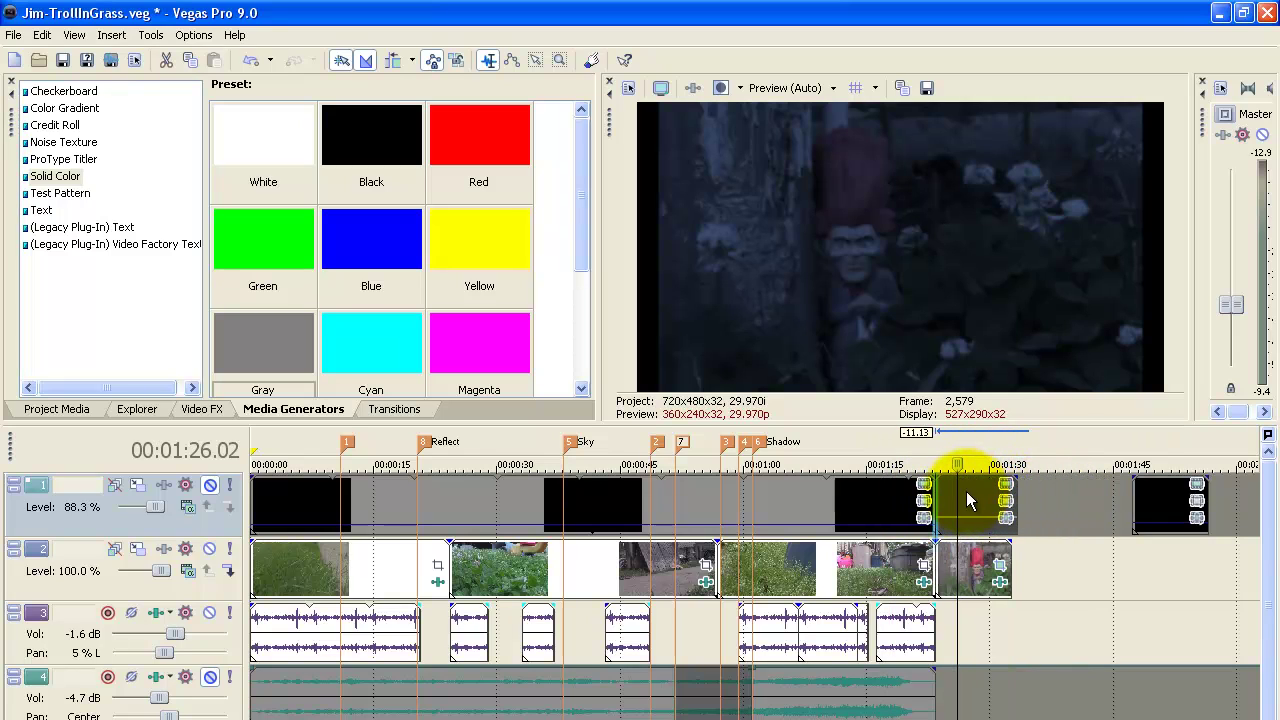
pyautogui.click(209, 485)
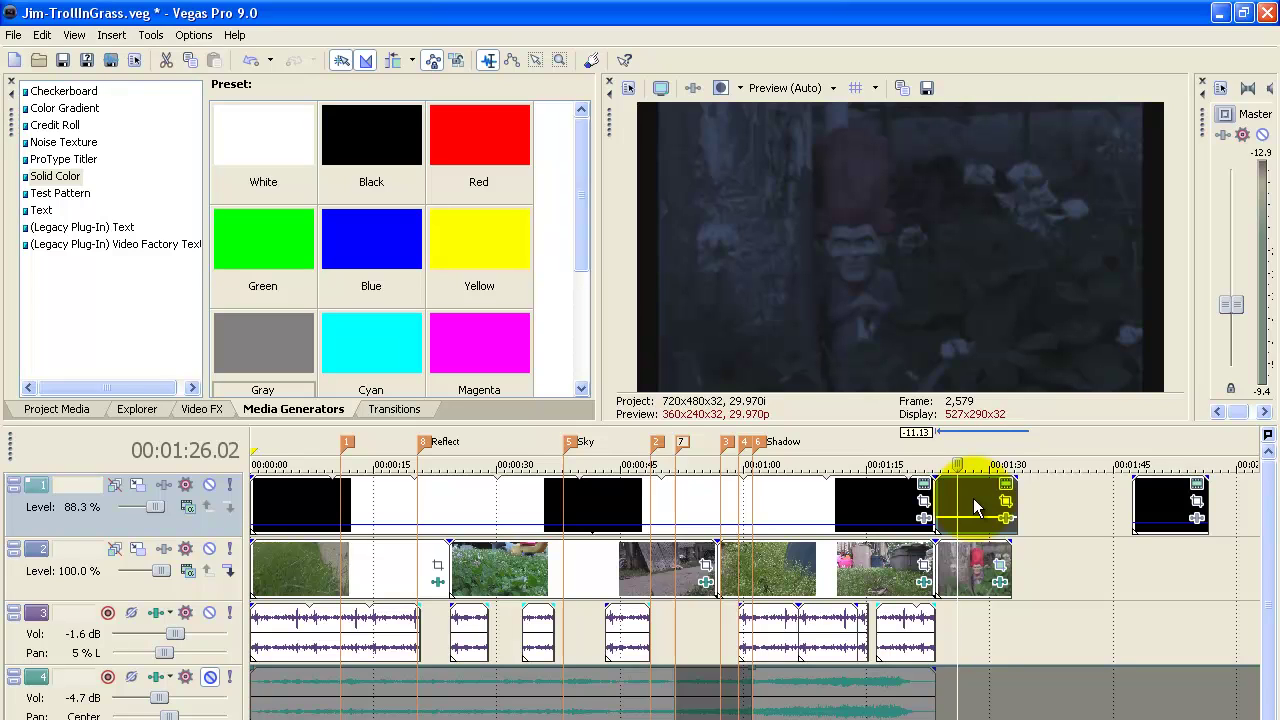
# Put the black solid back above the last clip of track 2 and delete the gray solid from track 1
pyautogui.moveTo(977, 508)
pyautogui.mouseDown()
pyautogui.moveTo(1045, 506)
pyautogui.moveTo(966, 508)
pyautogui.moveTo(1163, 500)
pyautogui.moveTo(977, 508)
pyautogui.moveTo(1075, 508)
pyautogui.moveTo(975, 512)
pyautogui.moveTo(970, 525)
pyautogui.mouseUp()
pyautogui.click(1054, 500)
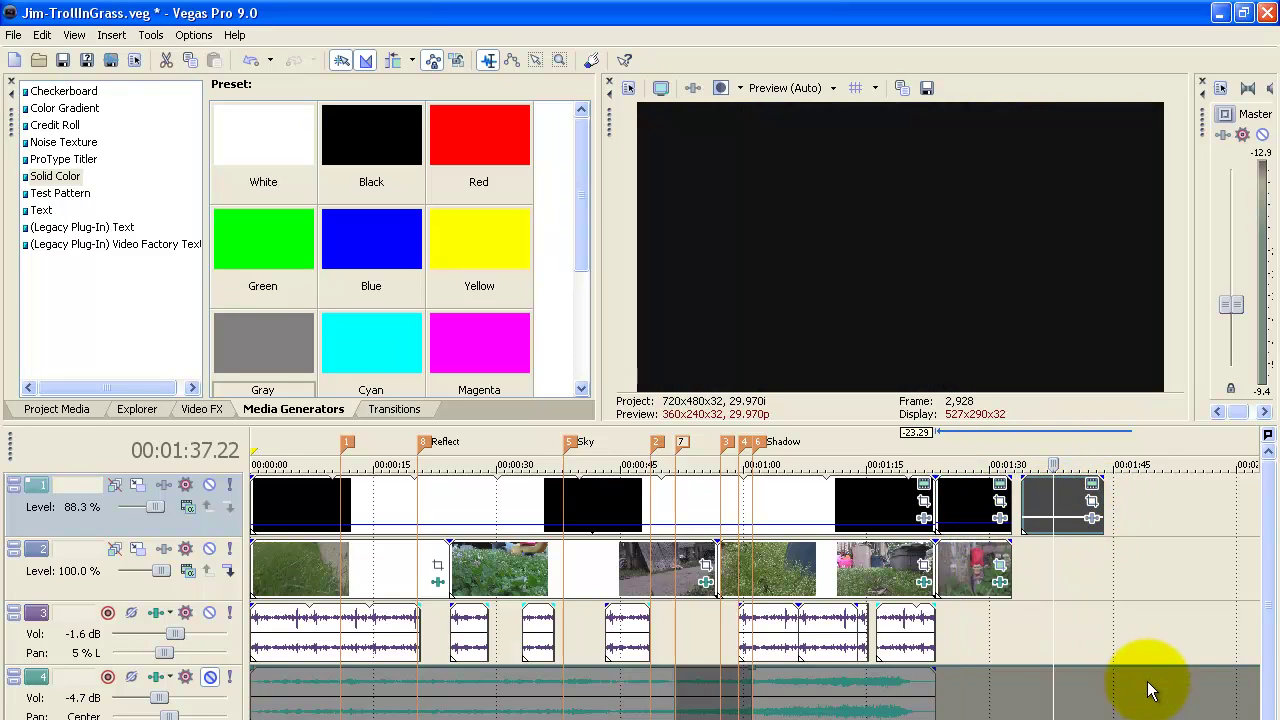
pyautogui.press('Delete')
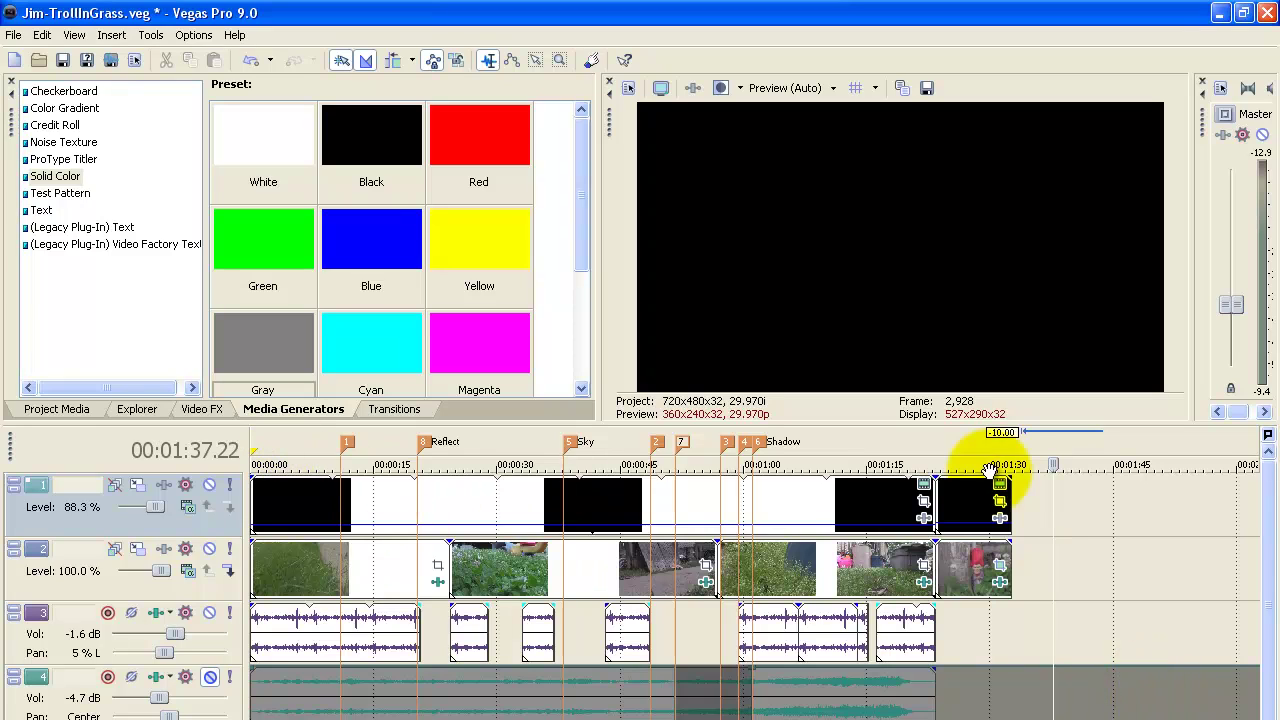
# Play the project from the beginning of the timeline to review the night effect
pyautogui.hotkey('ctrl', 'Home')
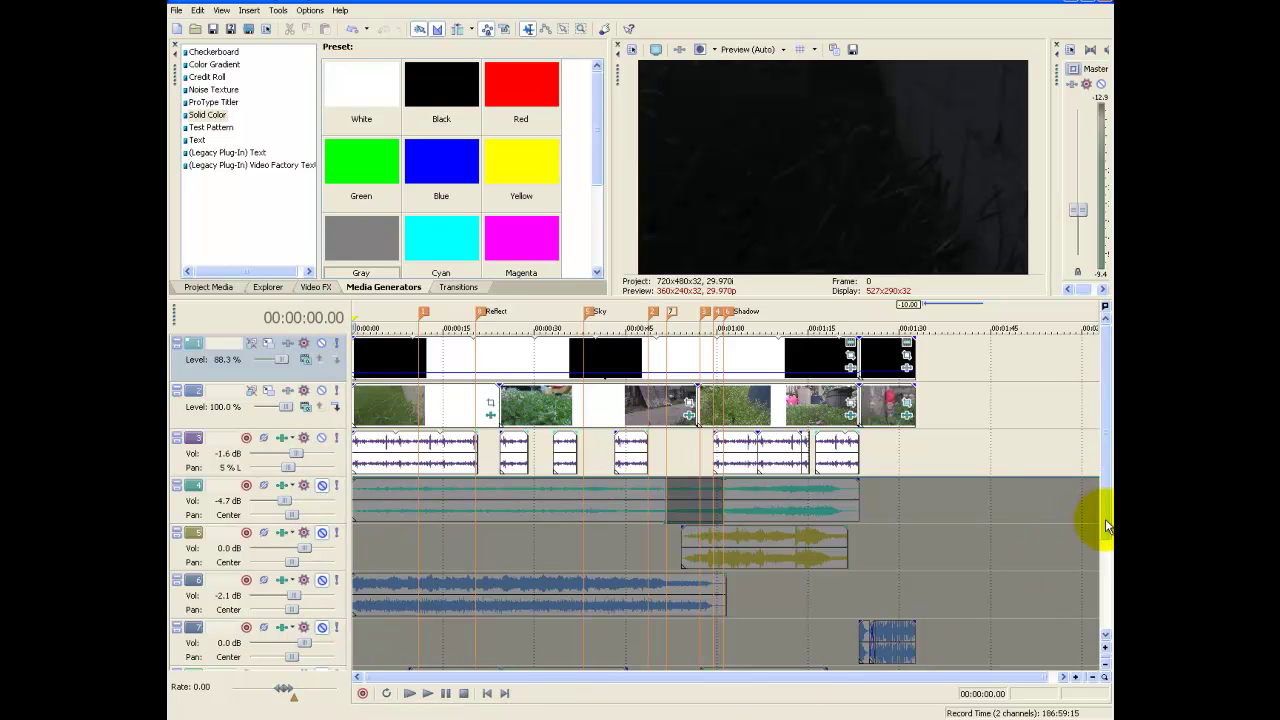
pyautogui.moveTo(1105, 519)
pyautogui.mouseDown()
pyautogui.moveTo(1105, 613)
pyautogui.moveTo(1104, 505)
pyautogui.mouseUp()
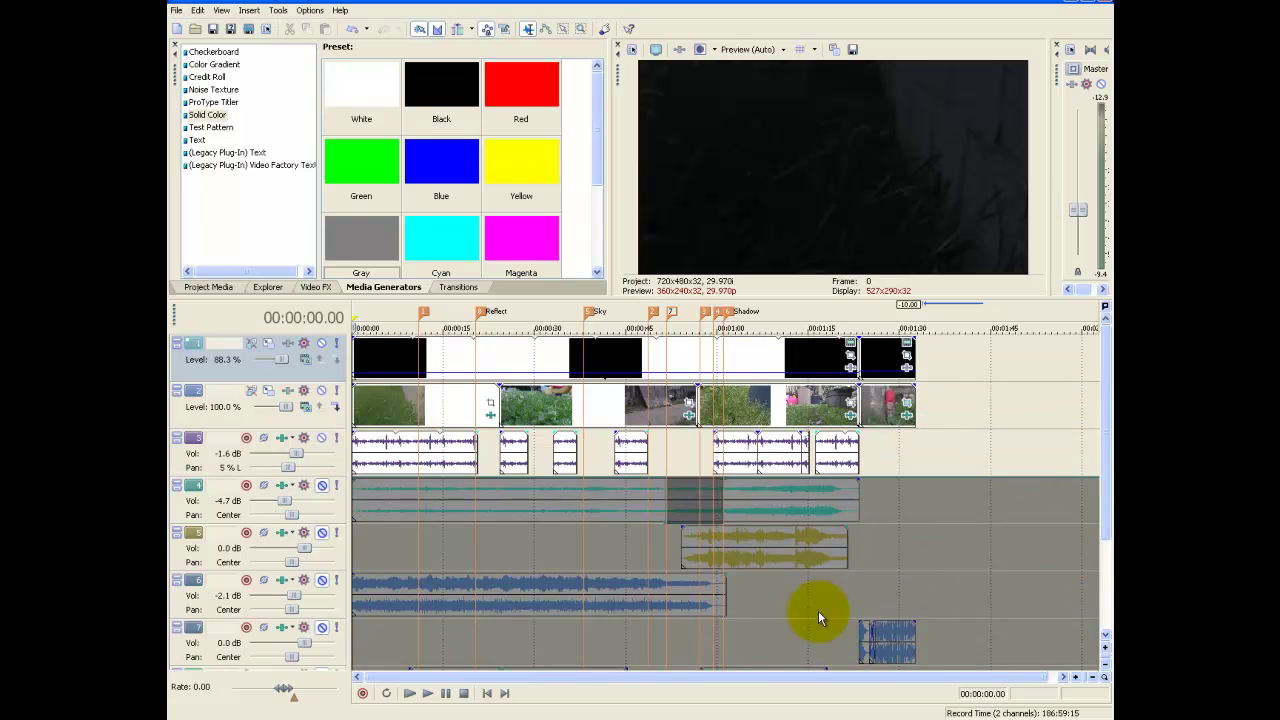
pyautogui.click(427, 694)
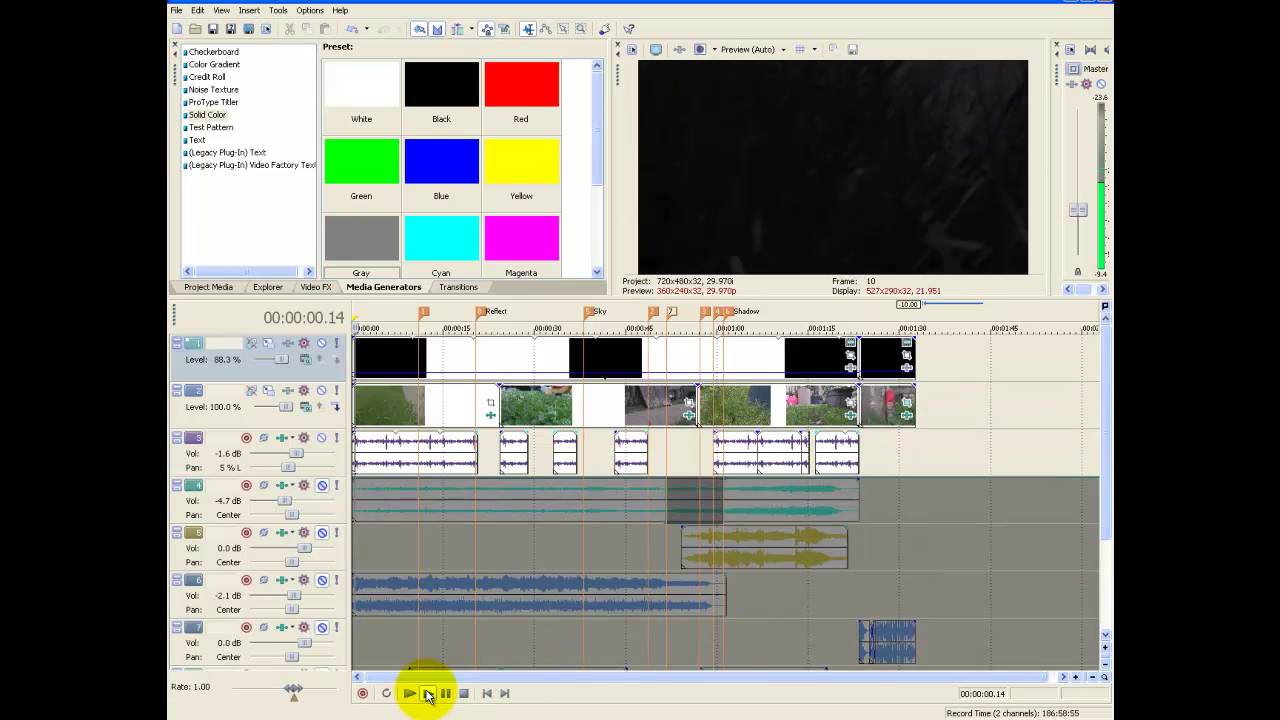